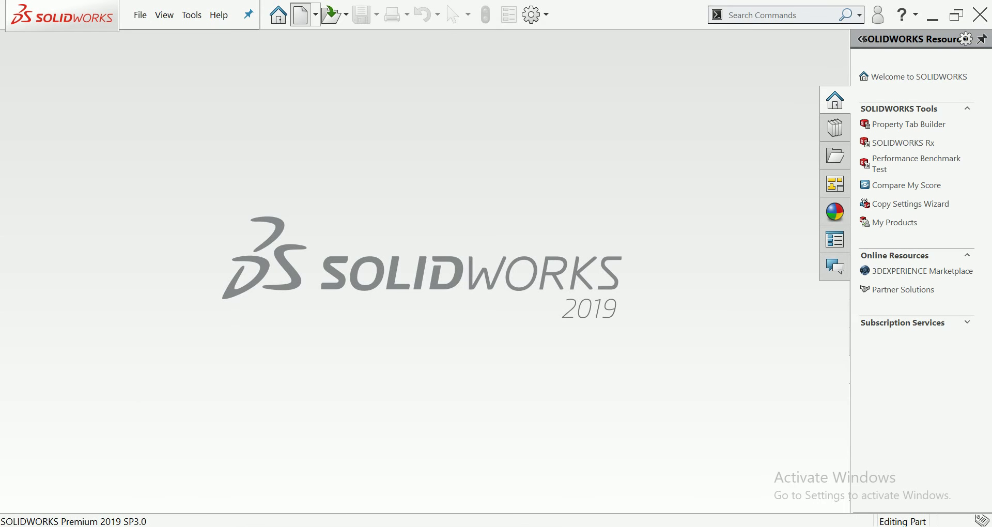
- Create a new blank part document, Part10
left_click(302, 14)
key("Return")
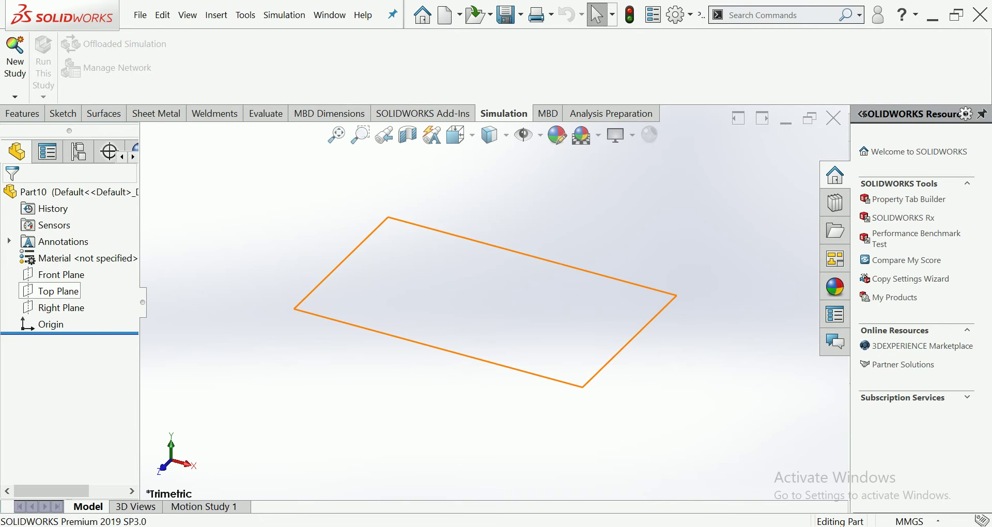
left_click(58, 291)
- Sketch a centre rectangle on the Top Plane, centred on the origin
left_click(81, 274)
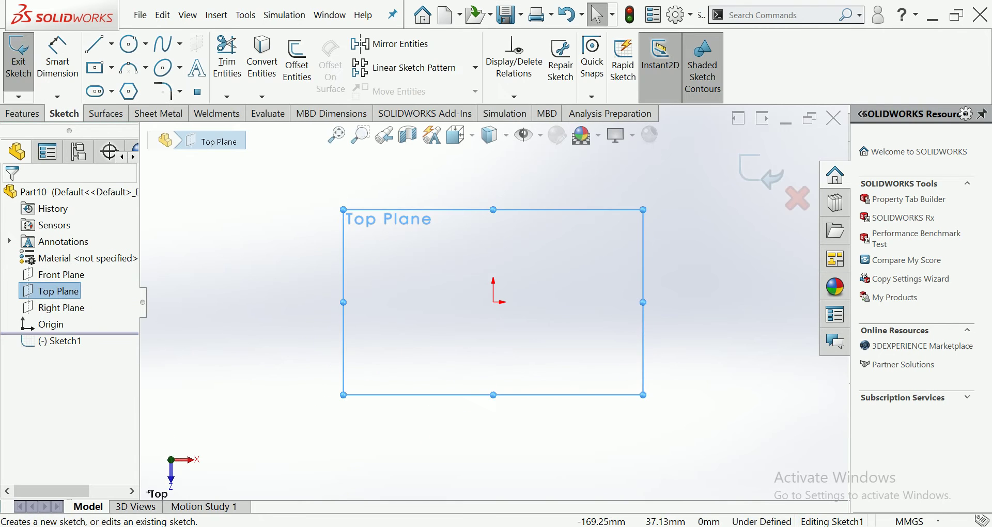
left_click(94, 67)
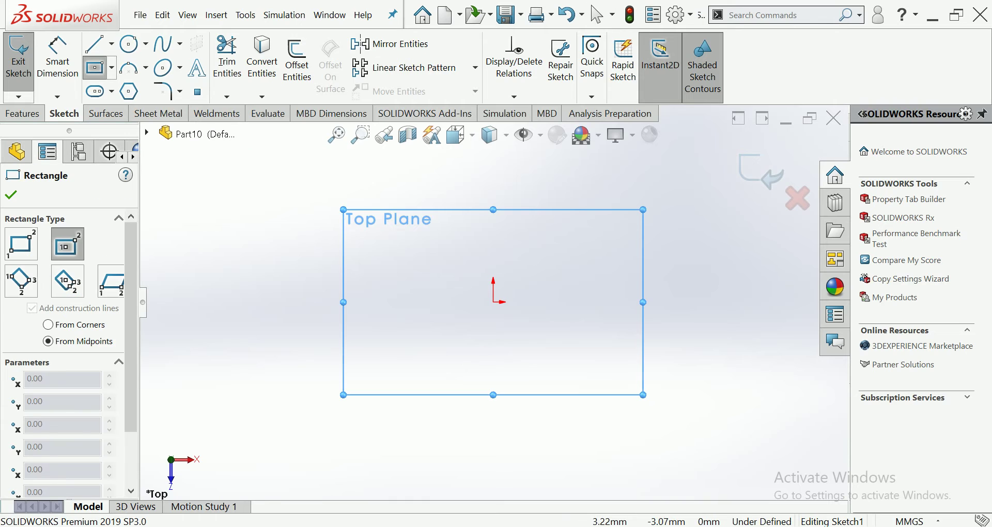
left_click(493, 302)
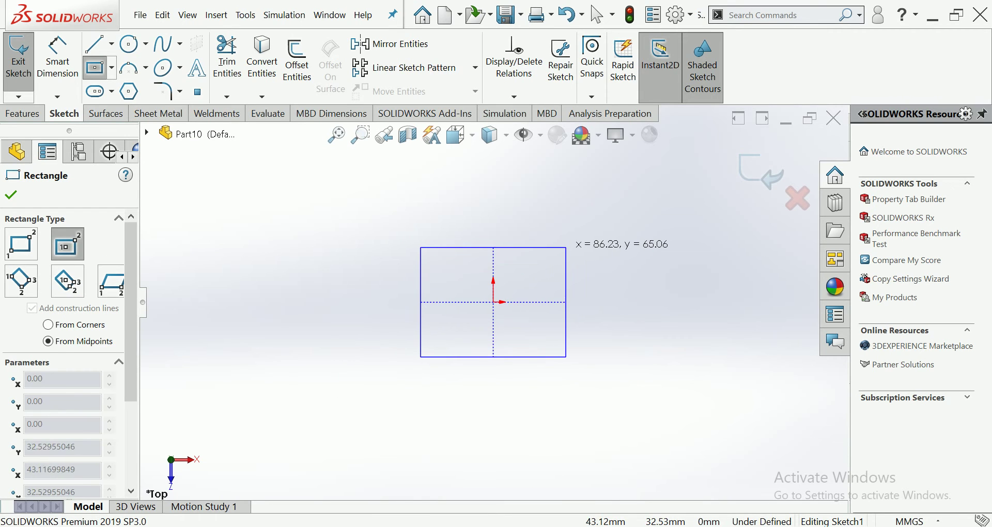
left_click(568, 247)
- Dimension the rectangle's width and height to 200 mm each
left_click(57, 57)
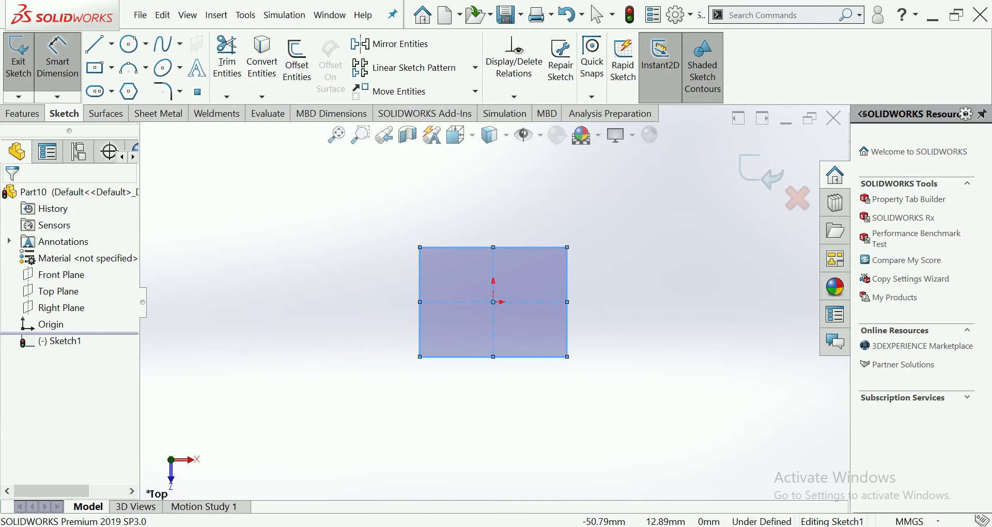
left_click(515, 357)
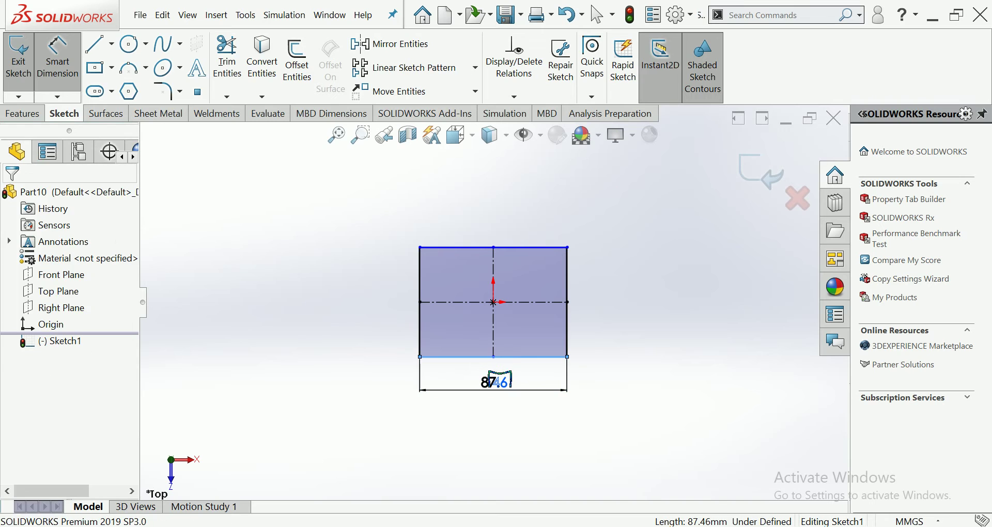
left_click(496, 383)
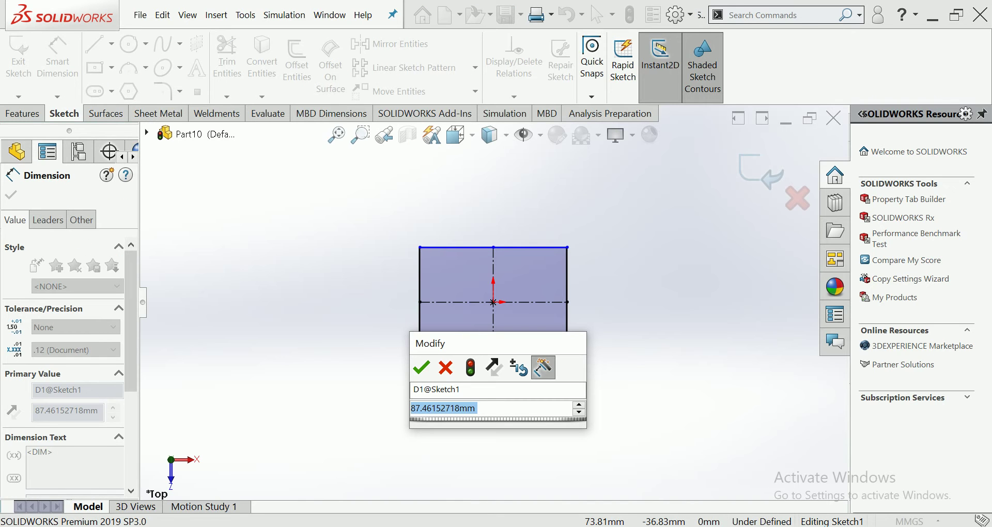
type("200")
key("Return")
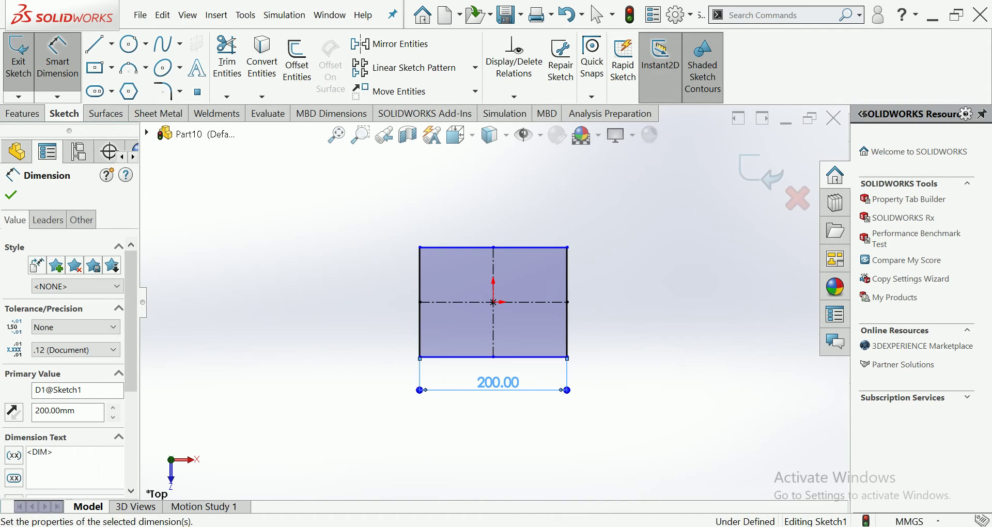
left_click(420, 302)
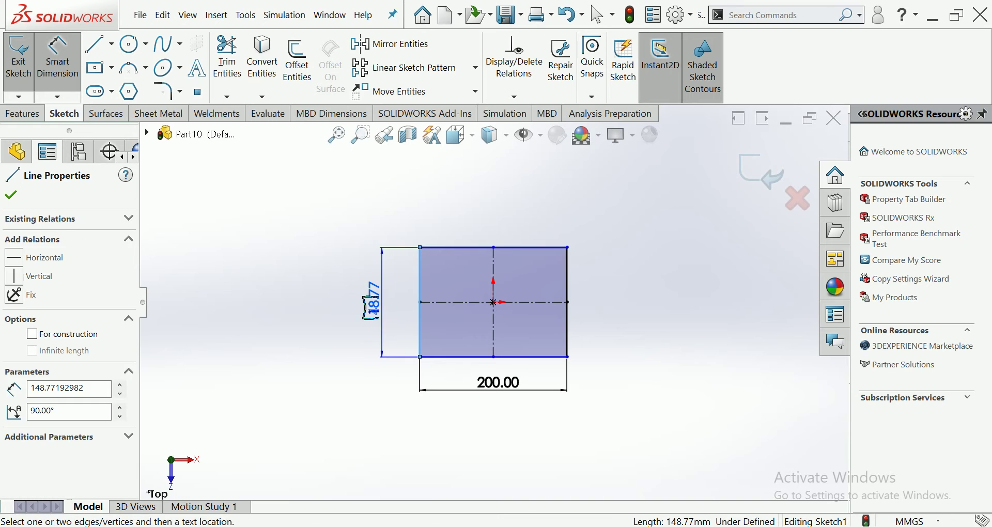
left_click(377, 303)
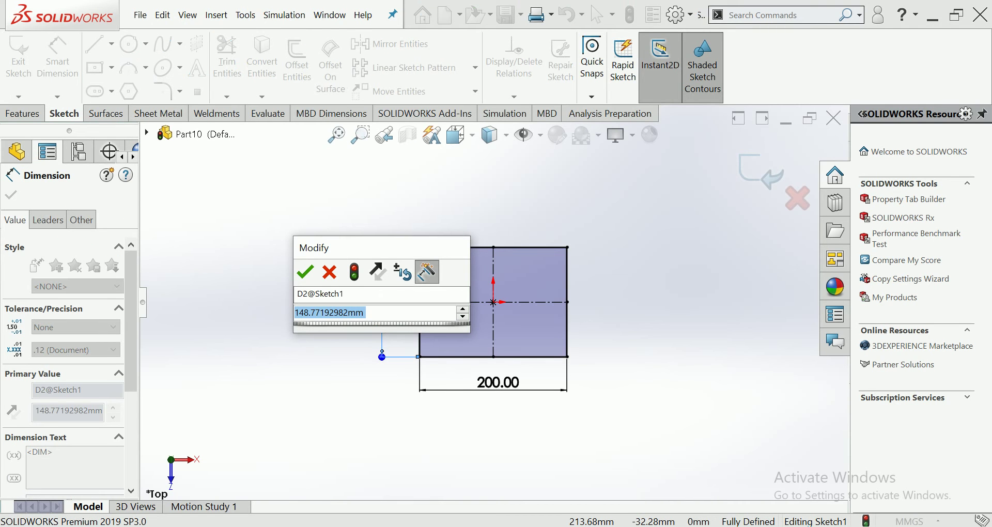
type("200")
key("Return")
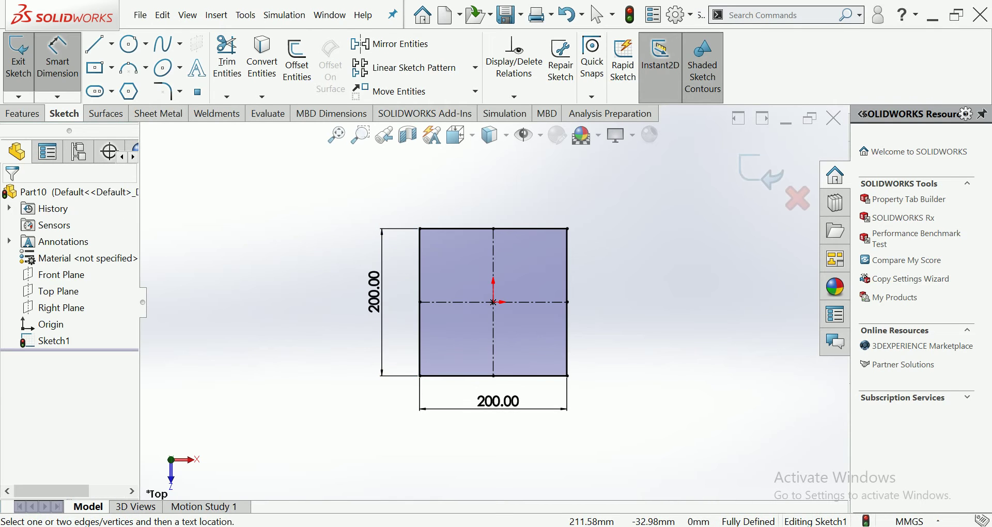
key("Escape")
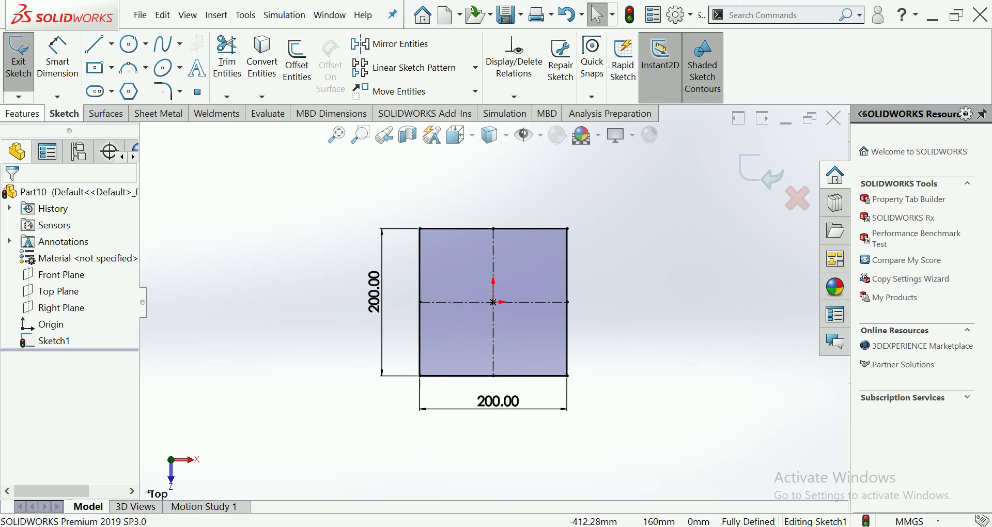
left_click(22, 113)
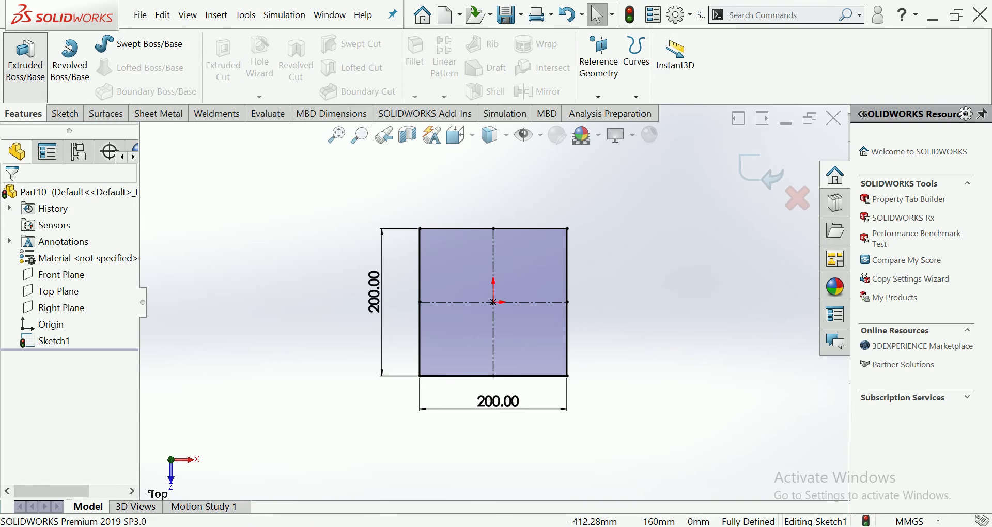
- Extrude the square sketch 200 mm blind to form the cube
left_click(25, 62)
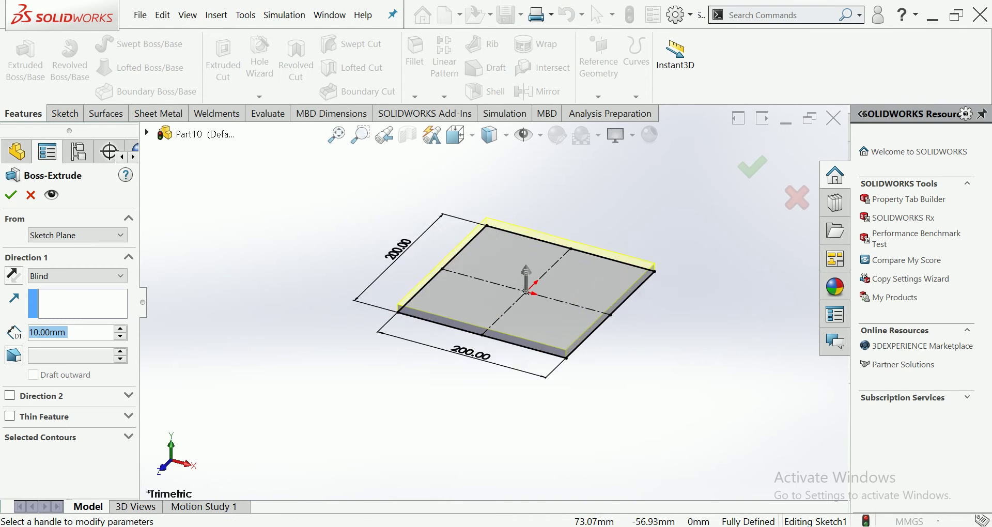
left_click_drag(495, 335, 495, 222)
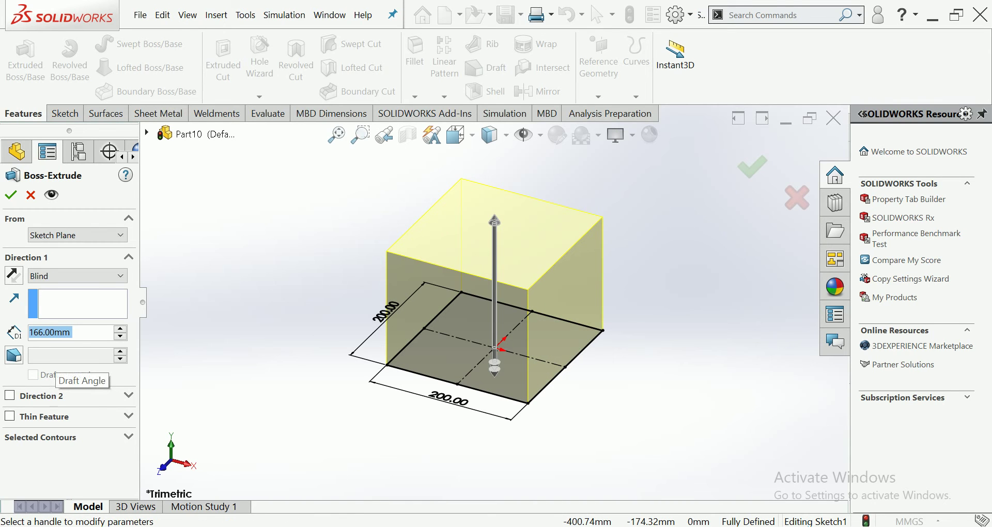
type("200")
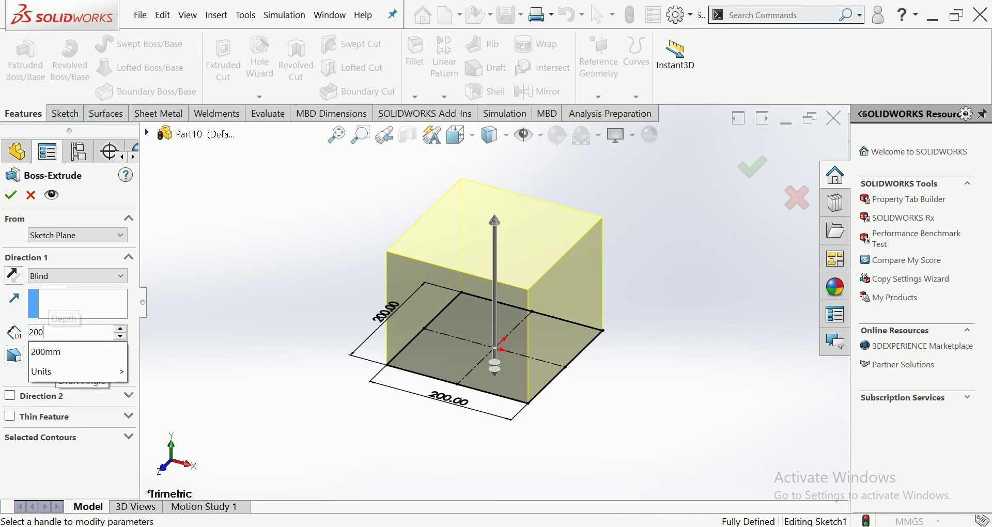
key("Return")
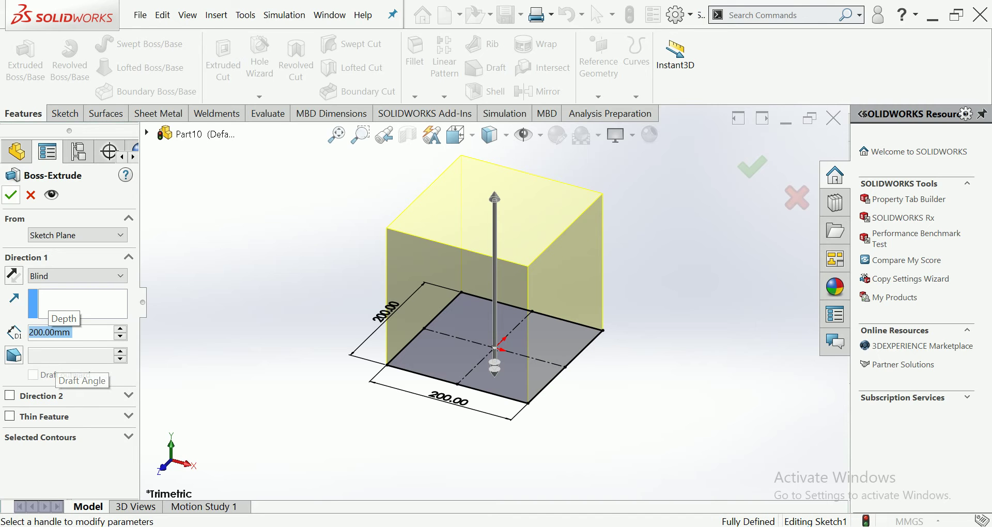
key("Return")
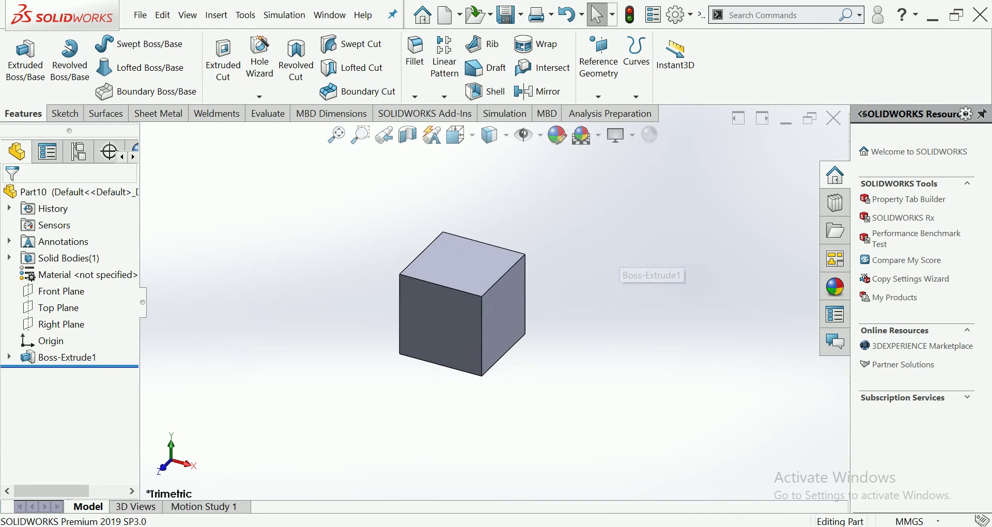
scroll(648, 228, "down", 1)
- Start a new Drop Test simulation study, Drop Test 1, for the cube
left_click(505, 113)
left_click(15, 96)
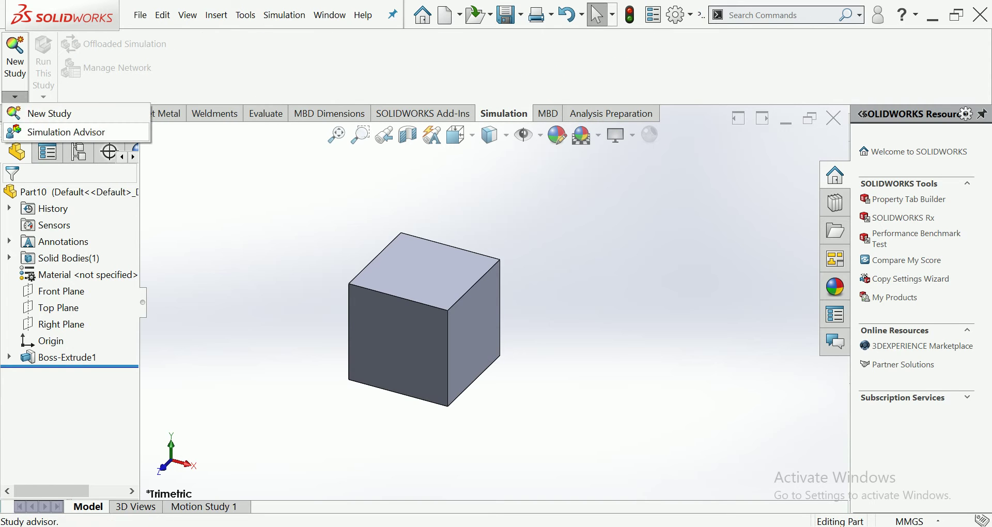
left_click(50, 114)
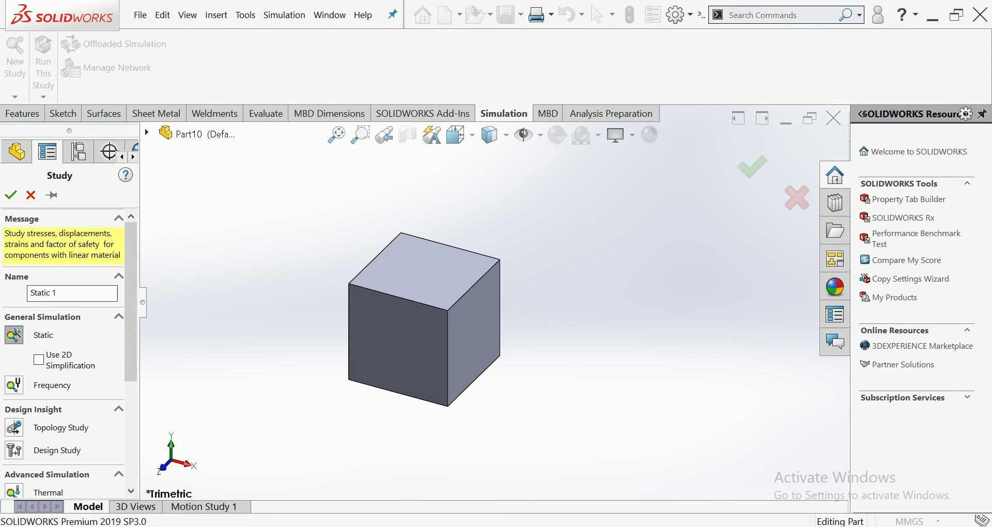
scroll(130, 311, "down", 5)
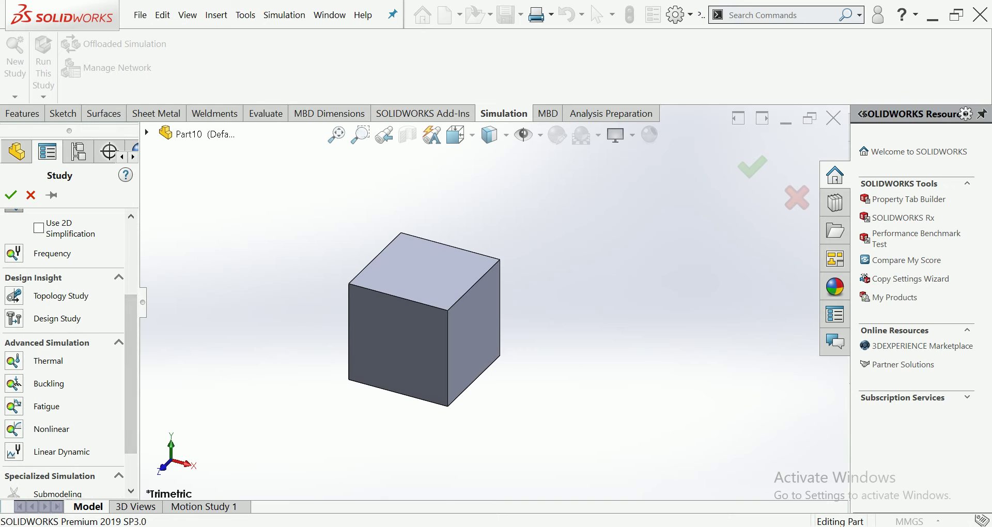
scroll(69, 352, "down", 2)
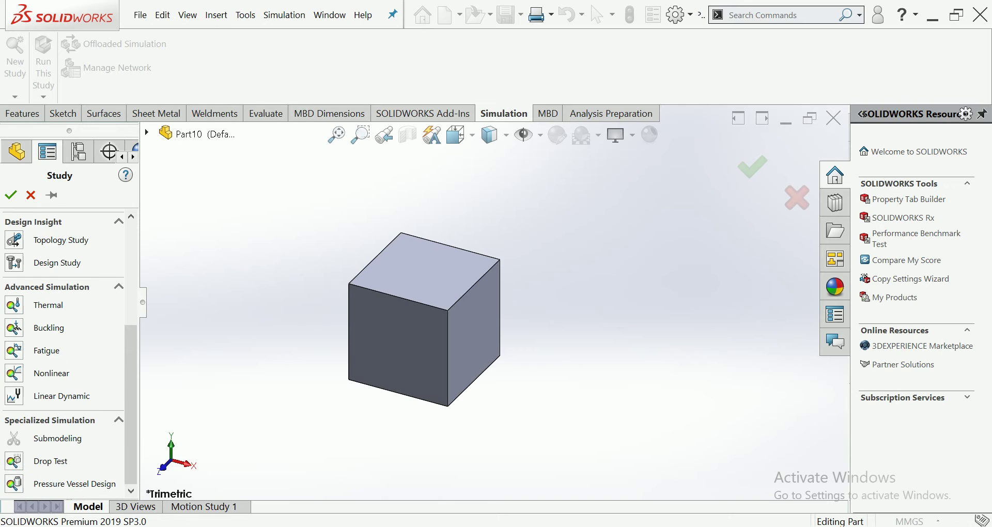
left_click(14, 461)
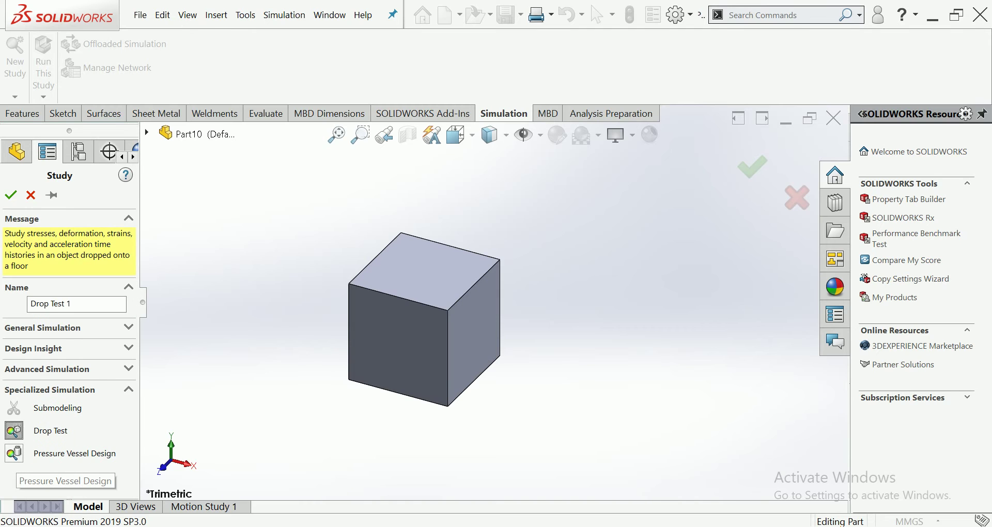
left_click(11, 195)
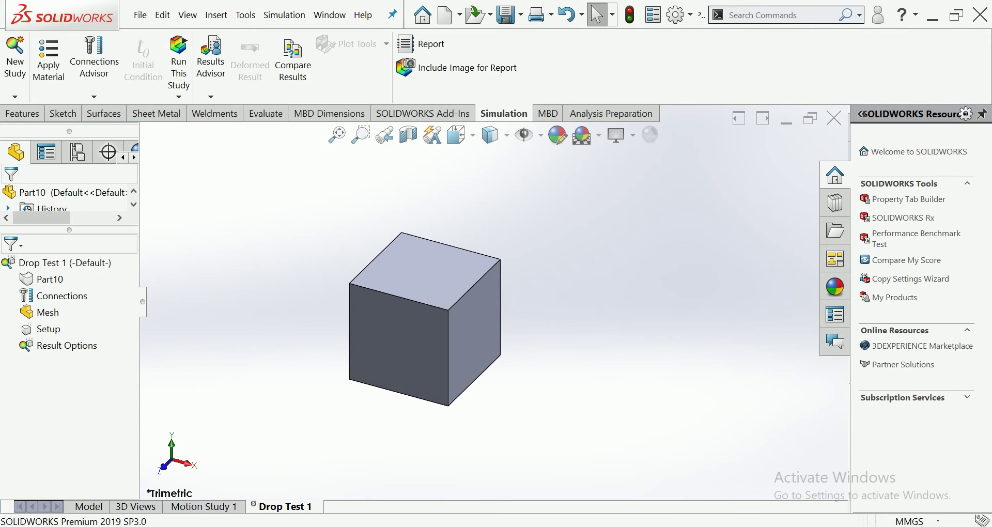
- Assign Alloy Steel from the material library to the cube
left_click(48, 62)
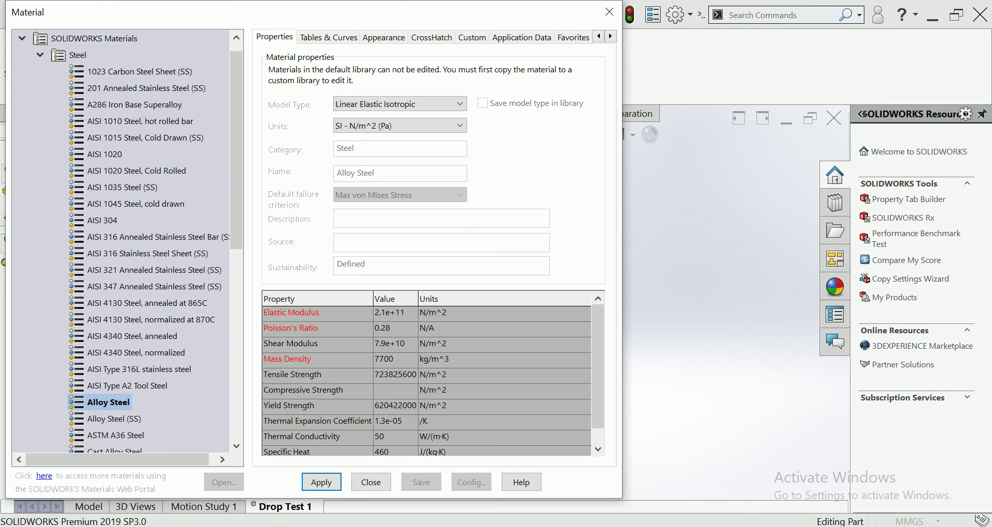
left_click(321, 482)
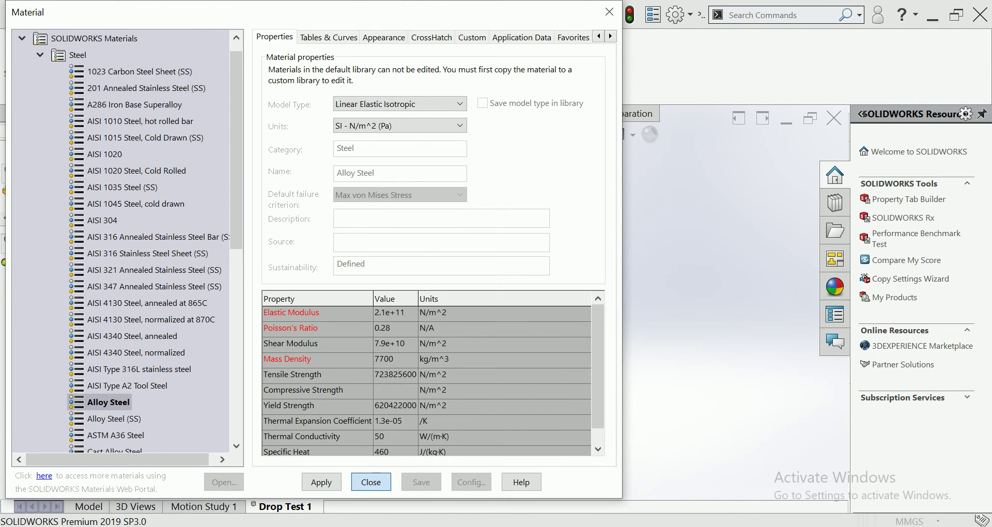
left_click(370, 482)
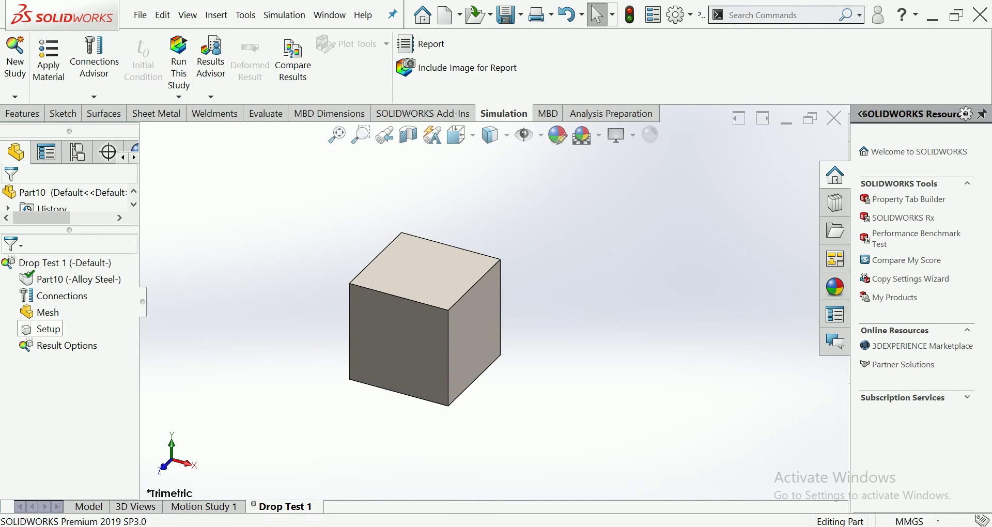
right_click(52, 329)
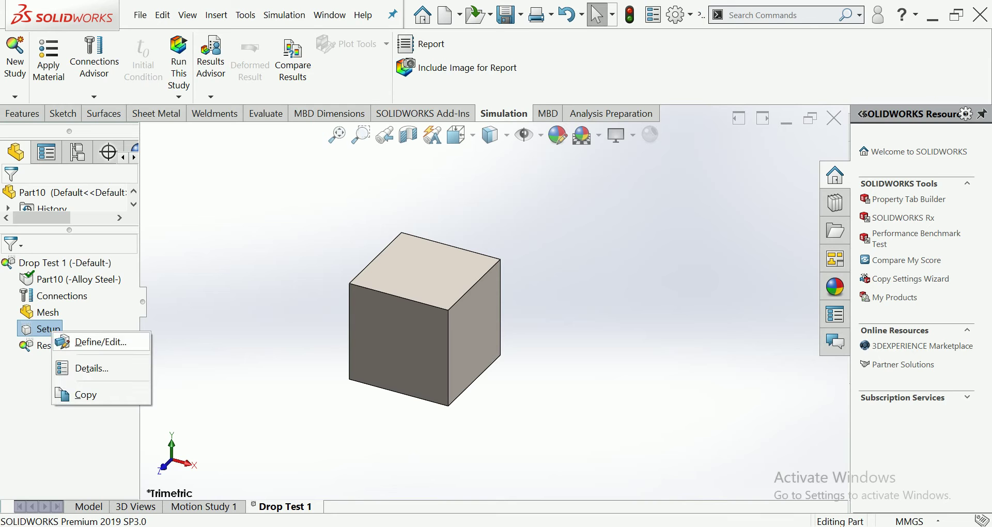
- Set Top Plane as the drop setup's gravity reference, reversed to act downward
left_click(101, 341)
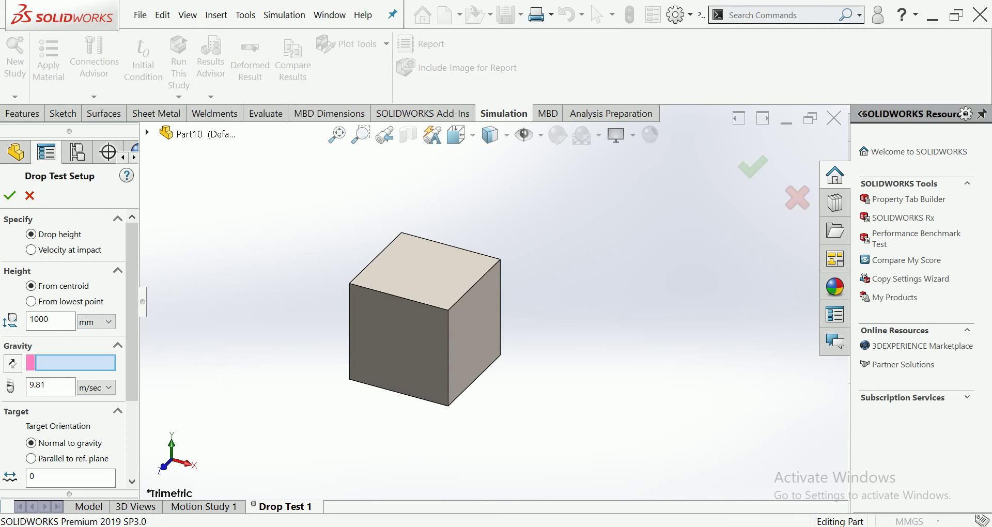
left_click(147, 132)
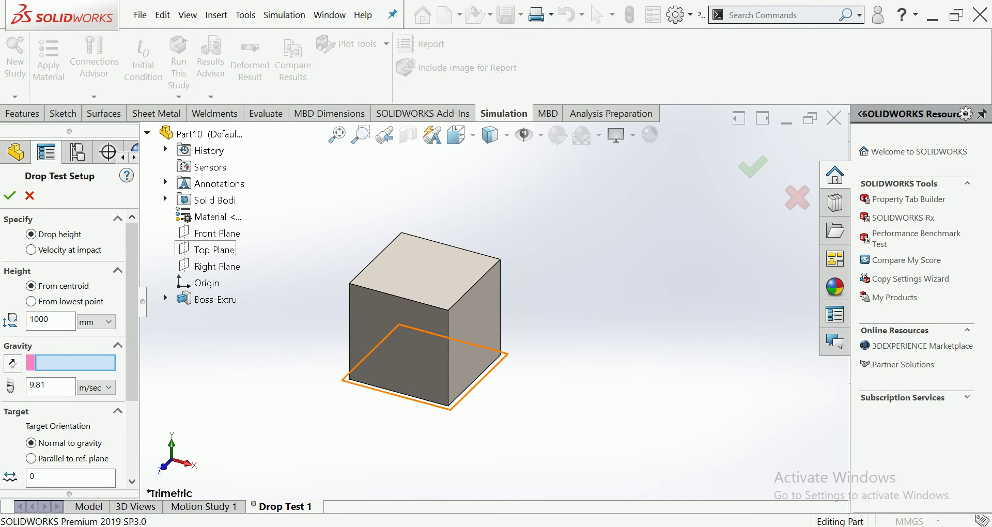
left_click(214, 250)
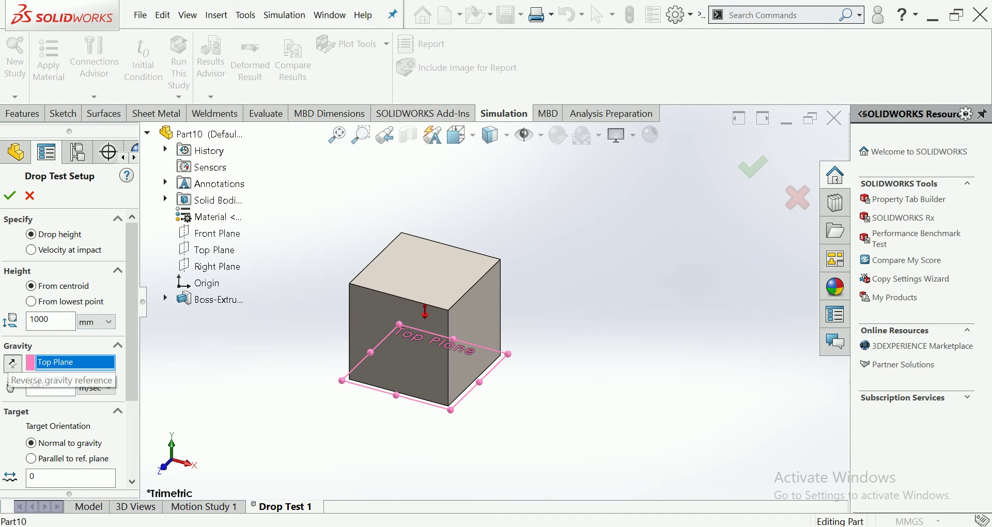
left_click(12, 362)
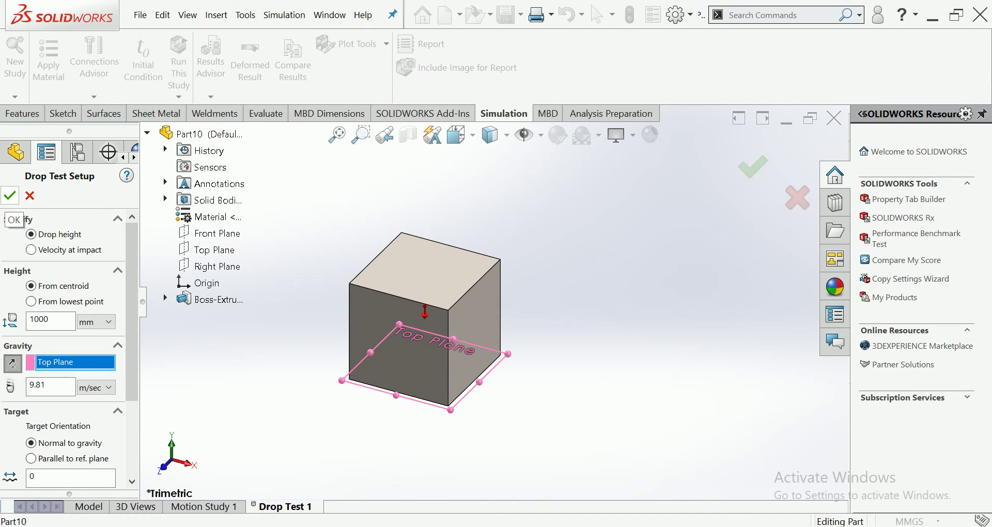
left_click(10, 196)
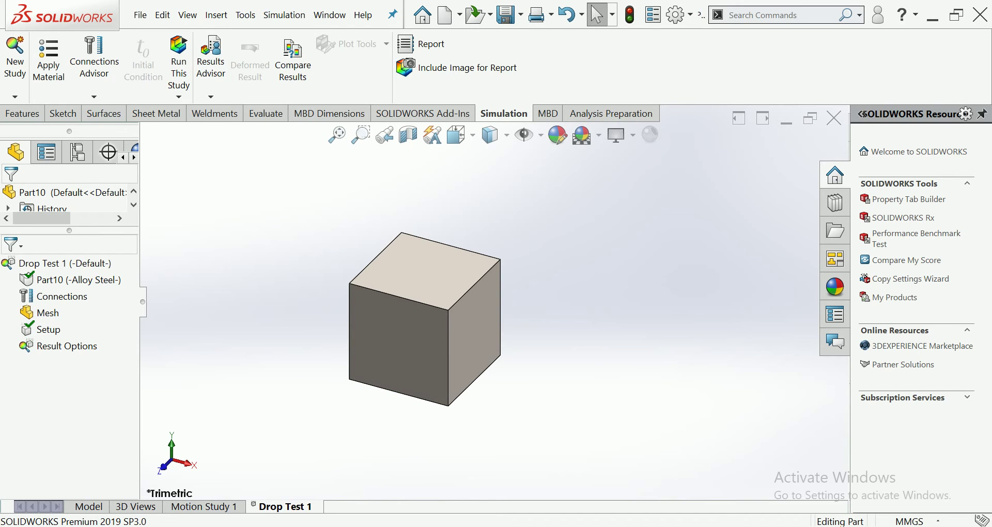
- Generate a solid mesh on the cube at the default density
left_click(178, 96)
left_click(207, 133)
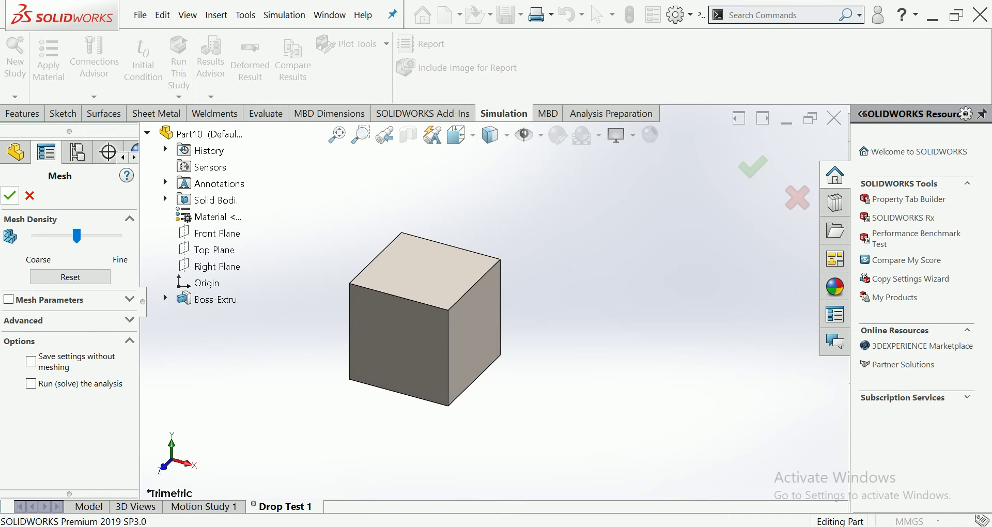
left_click(9, 196)
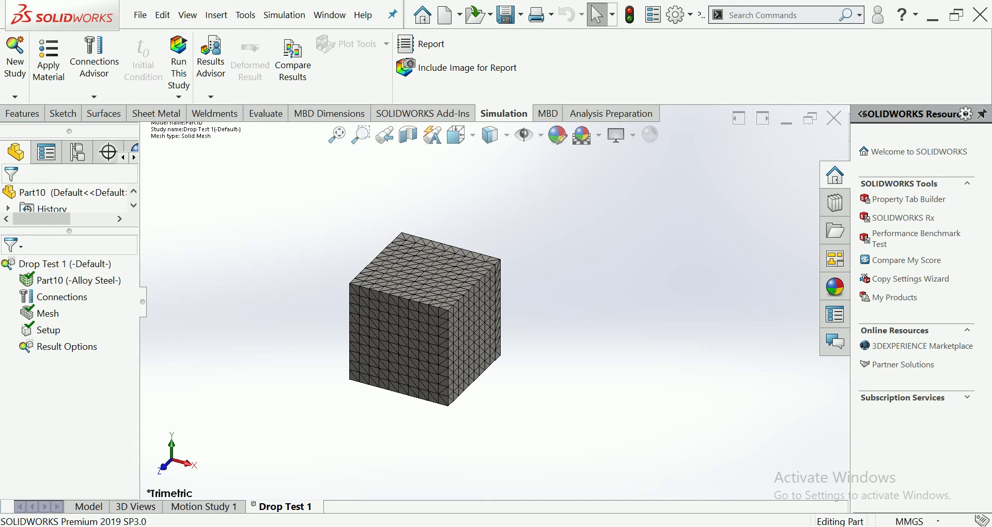
left_click(178, 96)
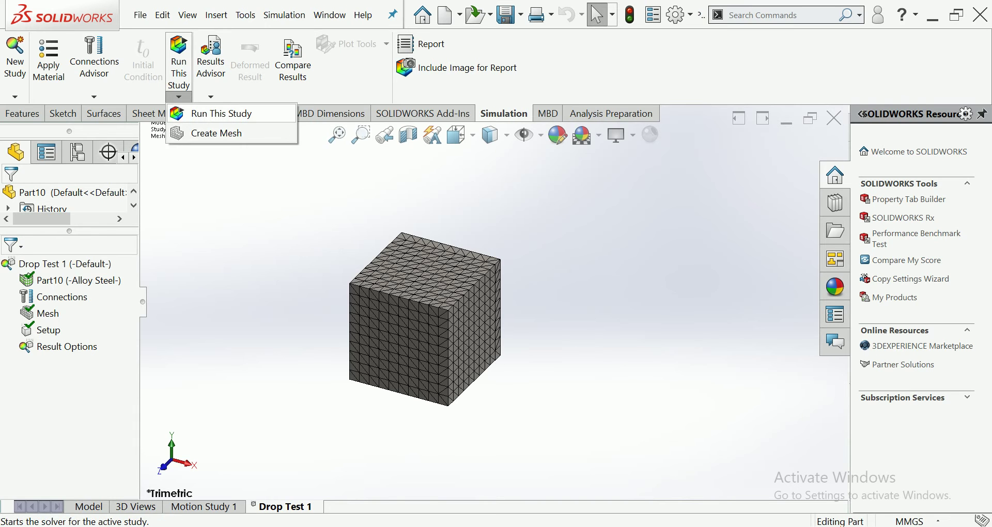
- Run Drop Test 1 and wait for stress, displacement and strain results
left_click(215, 110)
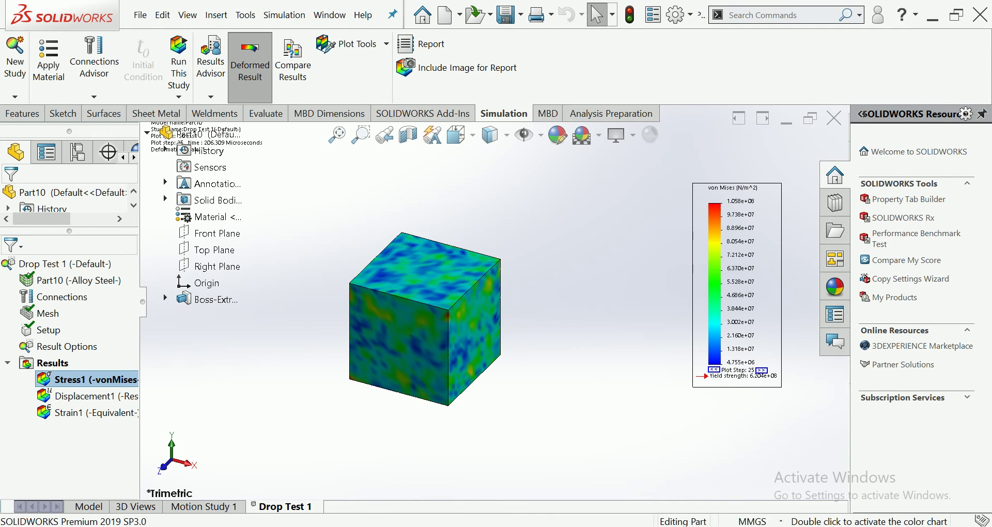
right_click(117, 379)
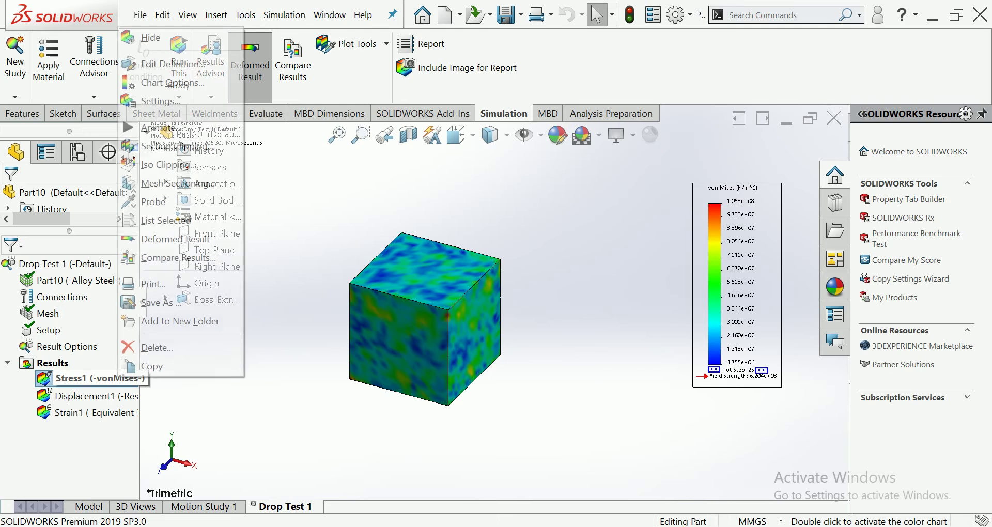
- Animate the Stress1 von Mises plot through the impact, then stop it
left_click(155, 127)
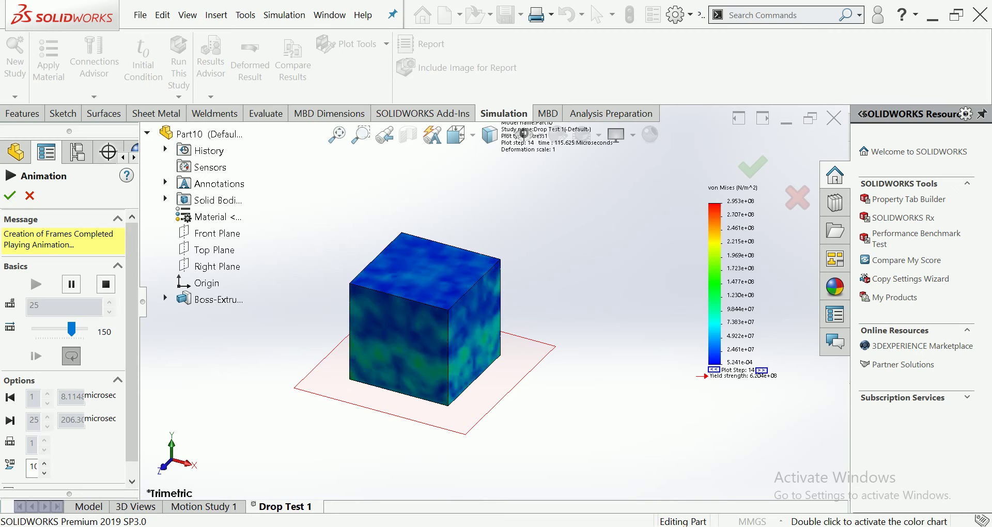
key("Escape")
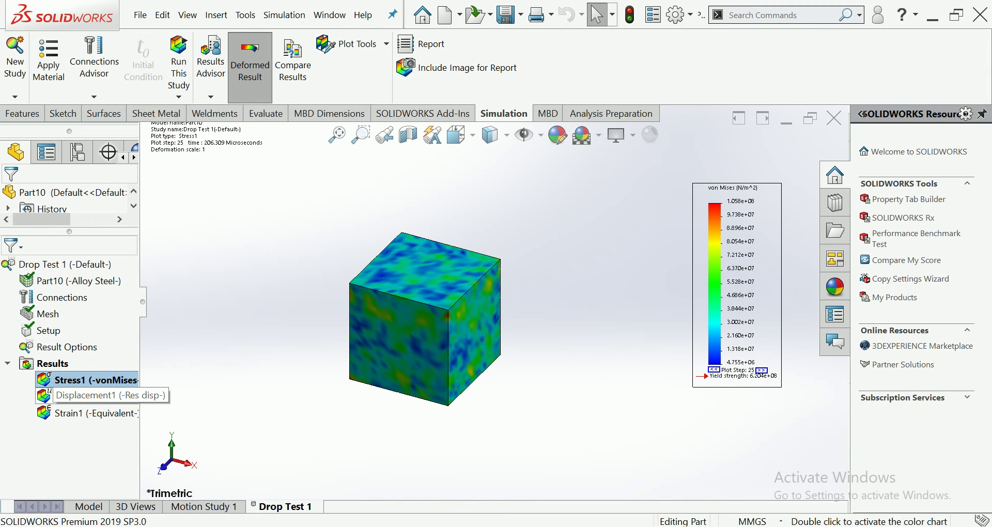
- Show the Displacement1 plot, animate it through the impact, then close the animation
right_click(103, 397)
left_click(124, 280)
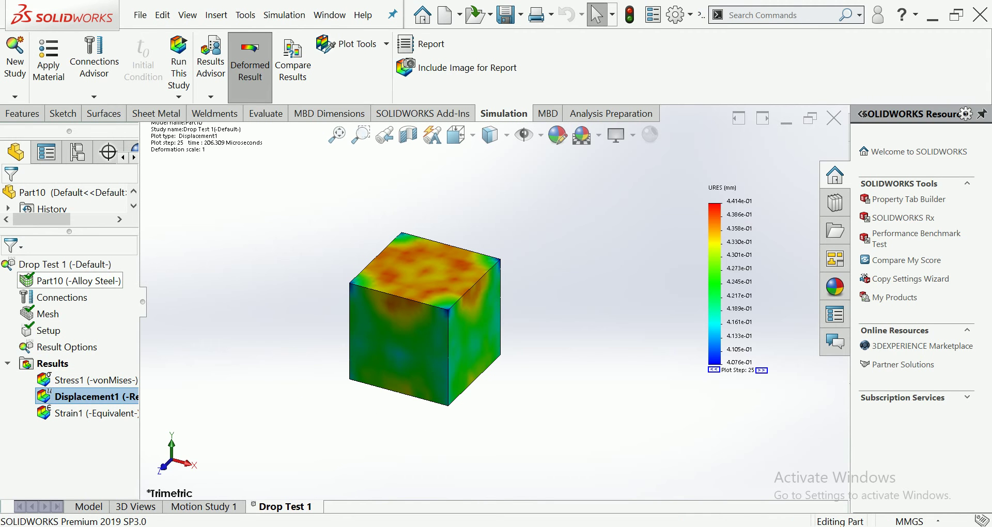
right_click(113, 397)
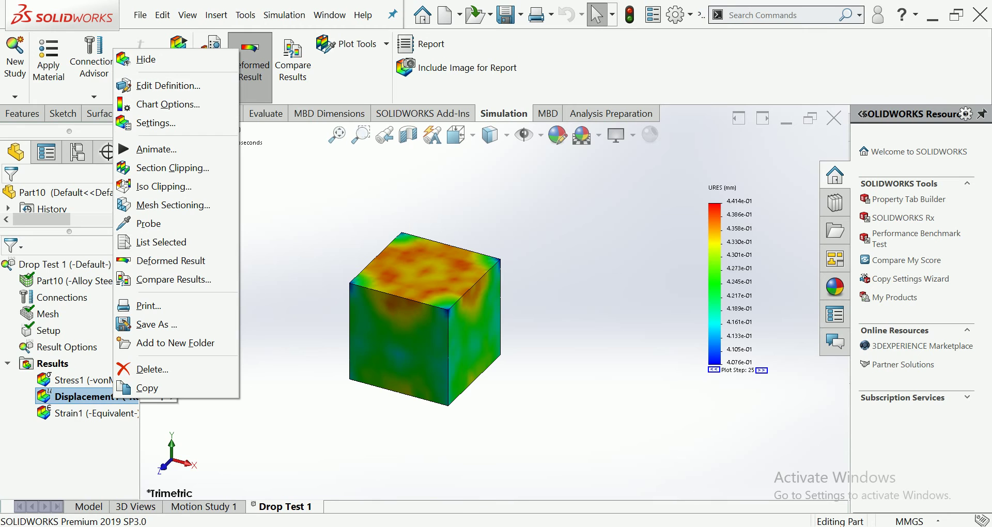
left_click(157, 148)
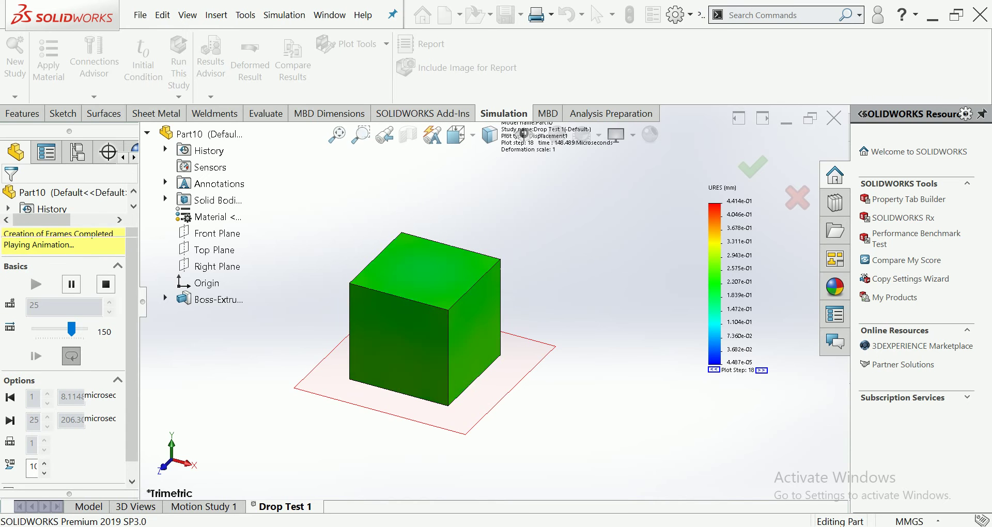
left_click(29, 196)
- Display the equivalent strain plot on the cube, hiding it once and showing it again
right_click(124, 412)
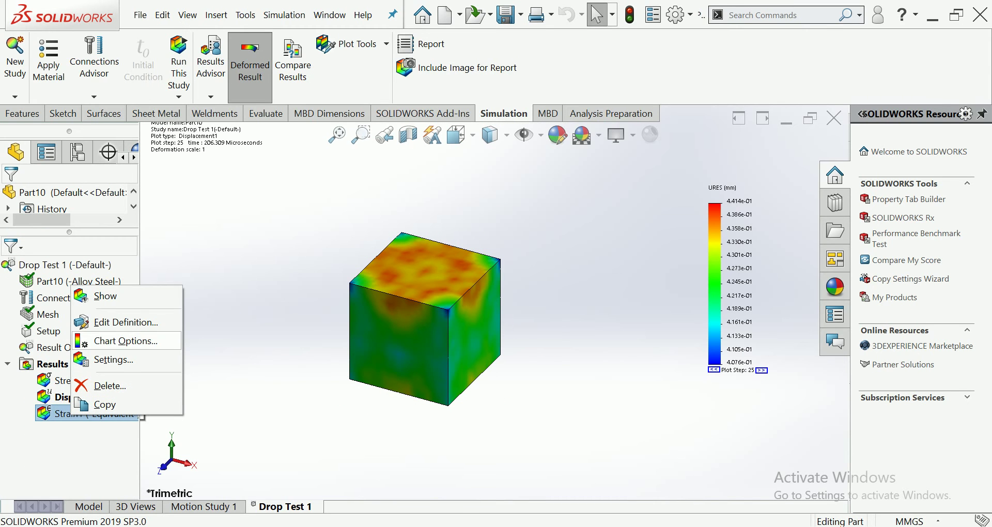
left_click(166, 295)
right_click(103, 412)
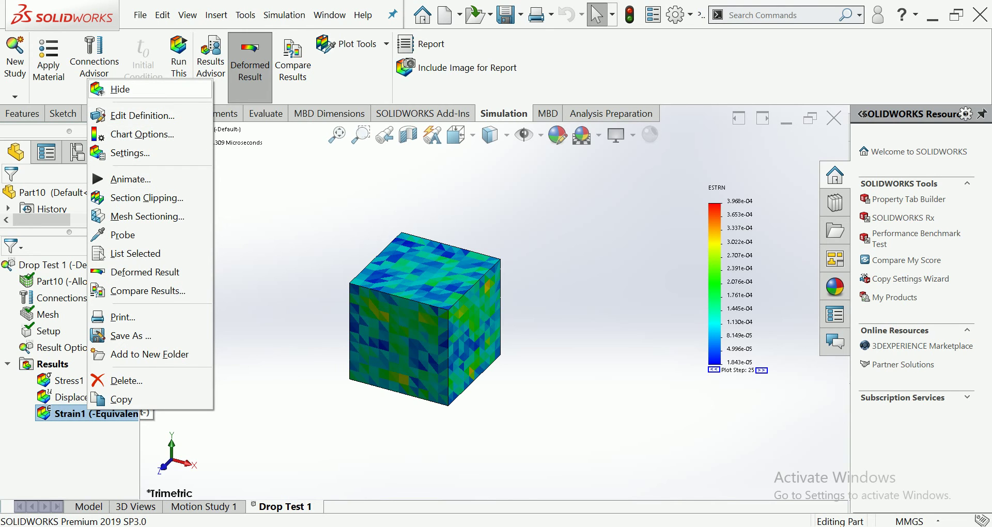
left_click(120, 89)
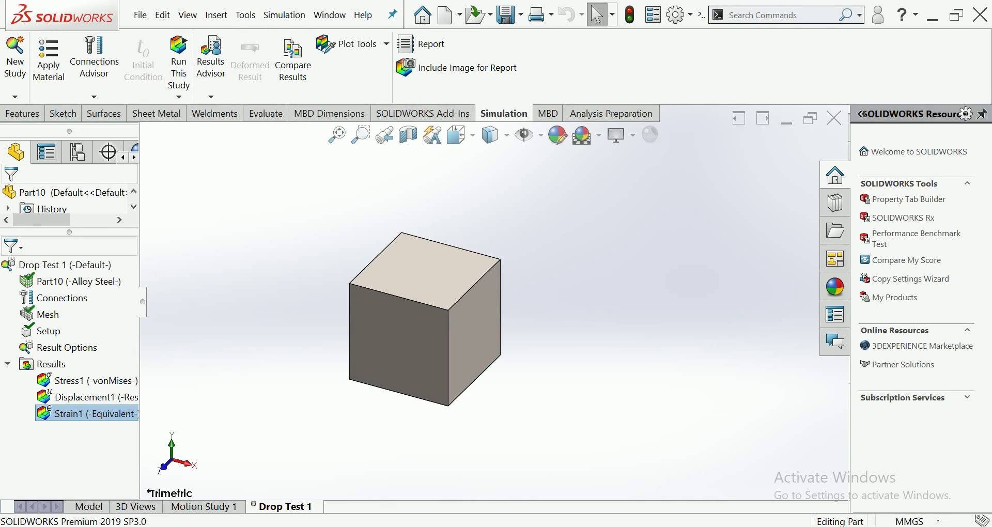
right_click(136, 412)
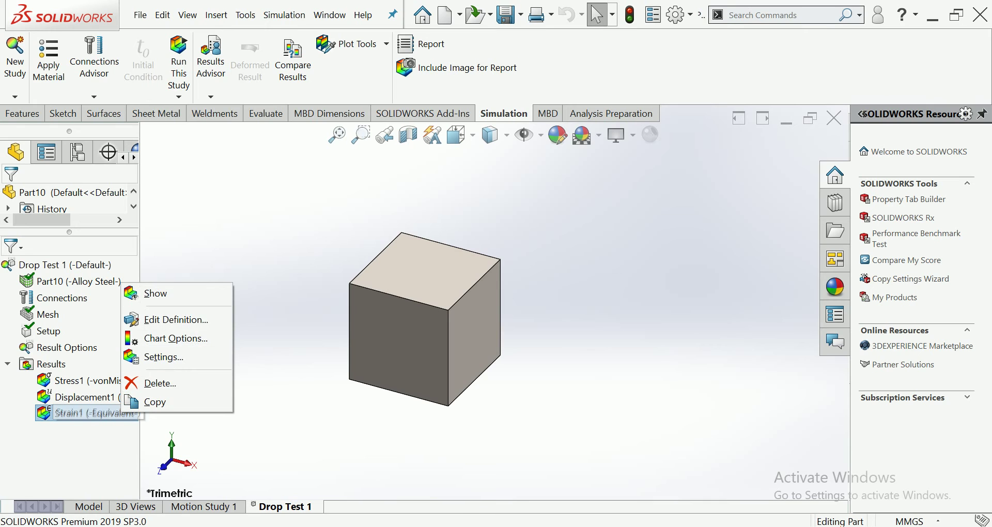
left_click(155, 290)
- Animate the strain plot through the drop, then stop the animation
right_click(88, 413)
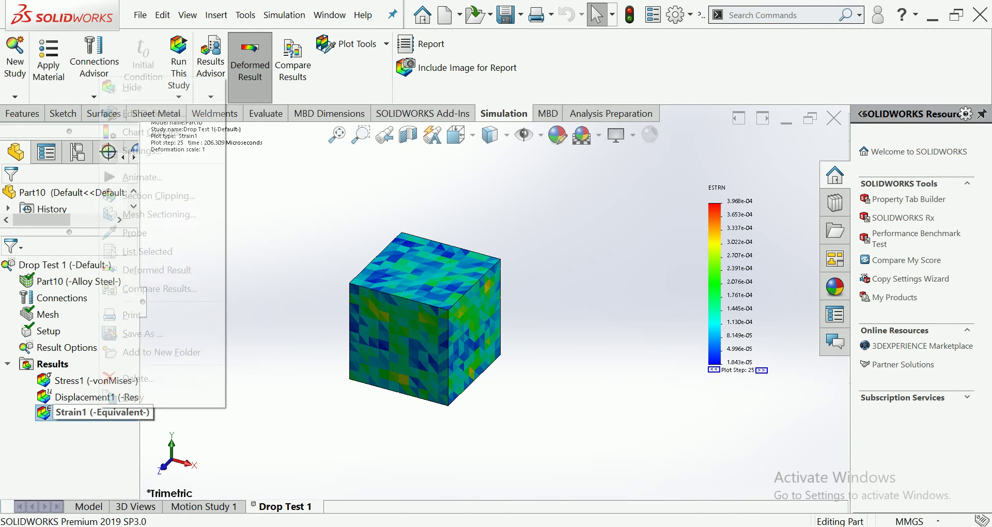
left_click(137, 177)
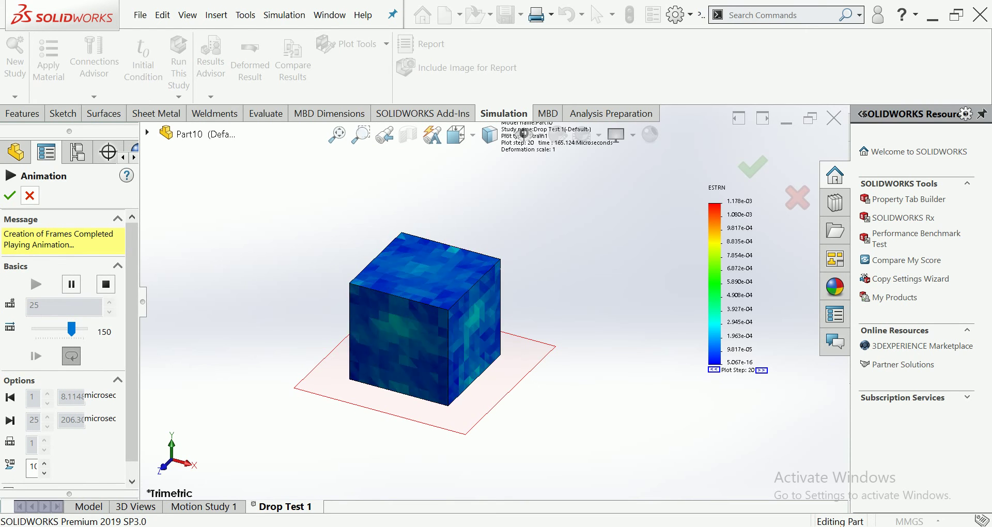
key("Escape")
right_click(70, 382)
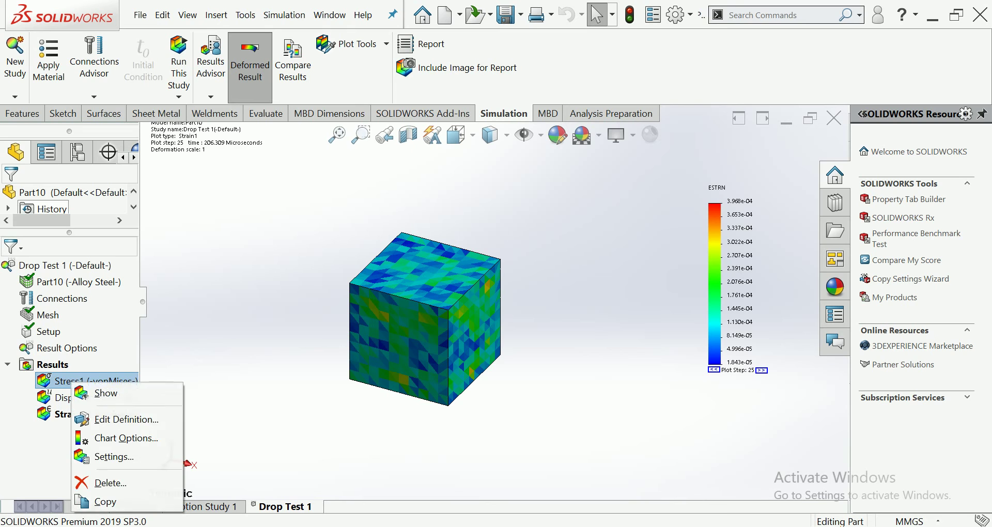
- Show the URES displacement plot on the cube and drag its colour legend left toward the model
left_click(106, 392)
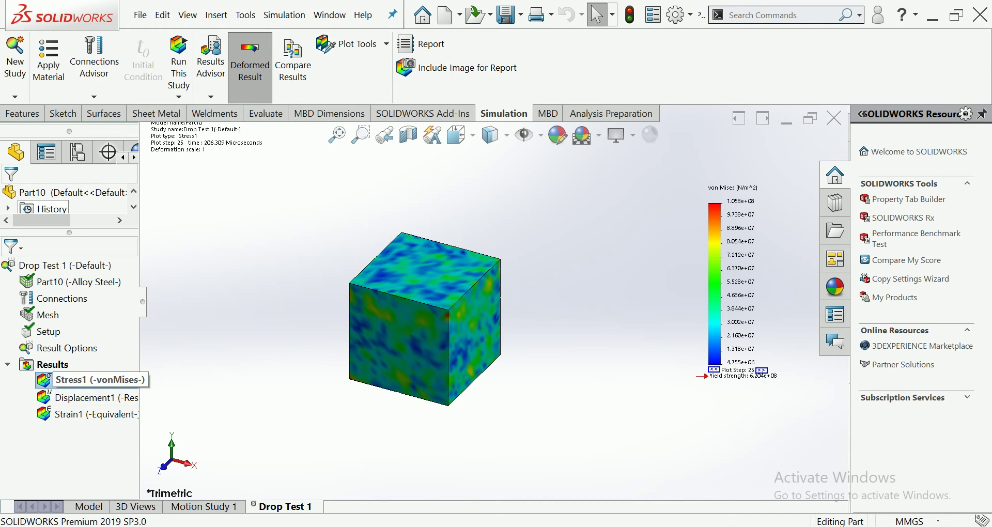
right_click(111, 396)
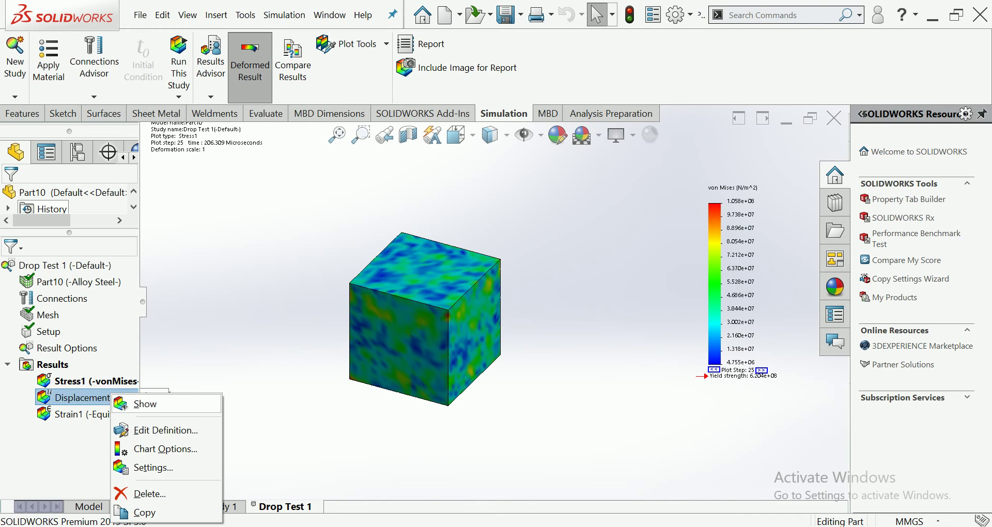
left_click(144, 404)
scroll(611, 318, "down", 2)
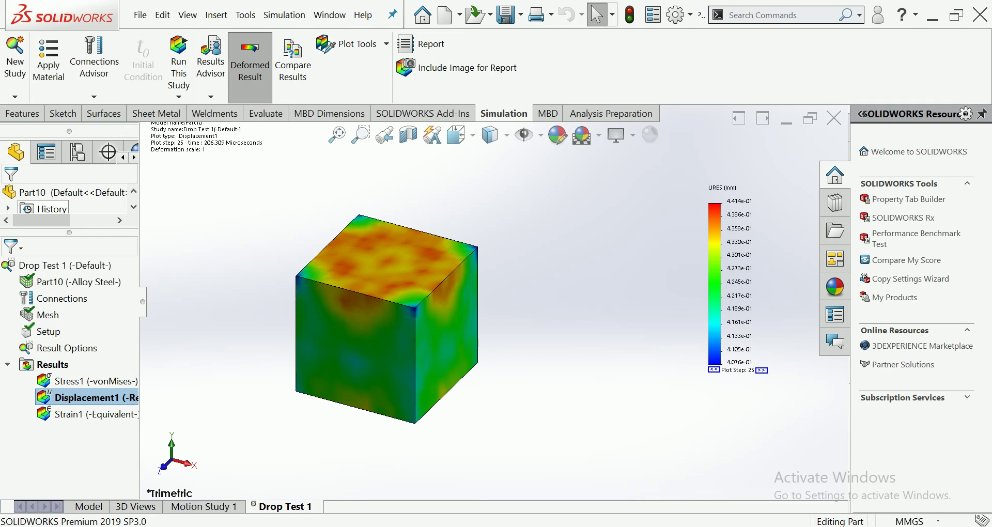
left_click_drag(732, 284, 550, 302)
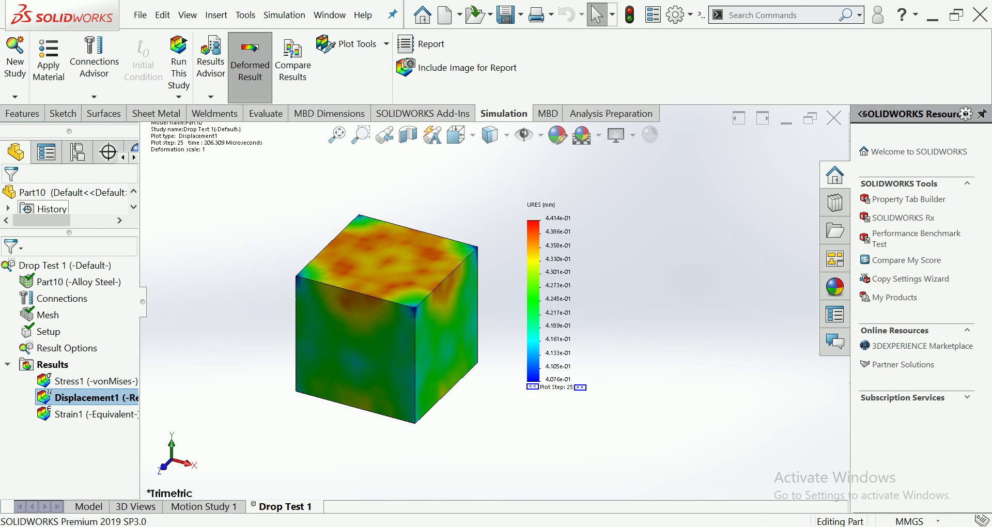
left_click(420, 44)
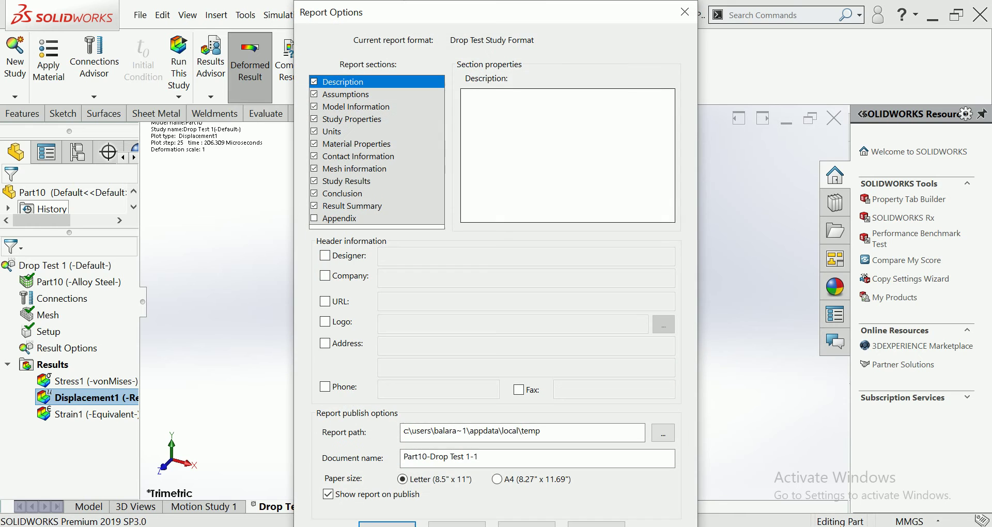
- Publish the Part10-Drop Test 1-1 report with the current Report Options settings
left_click(387, 524)
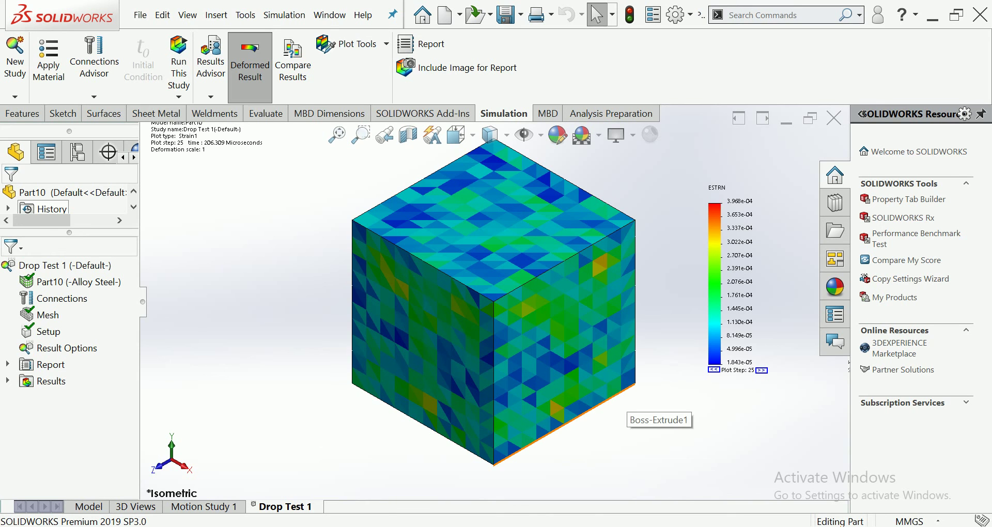
- Drag the strain plot's colour legend left until it sits beside the cube
scroll(466, 408, "up", 3)
scroll(465, 408, "down", 2)
scroll(384, 306, "down", 1)
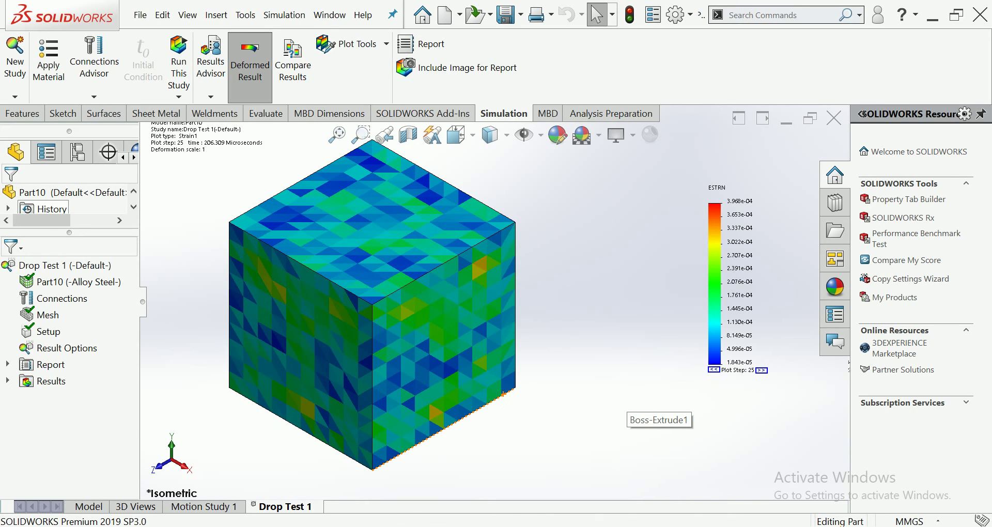
scroll(494, 300, "up", 1)
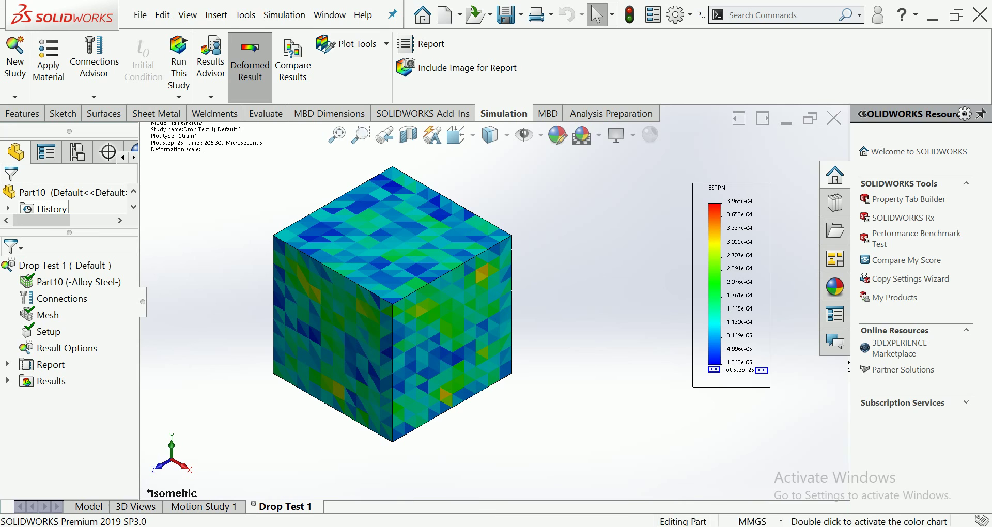
left_click_drag(732, 284, 564, 302)
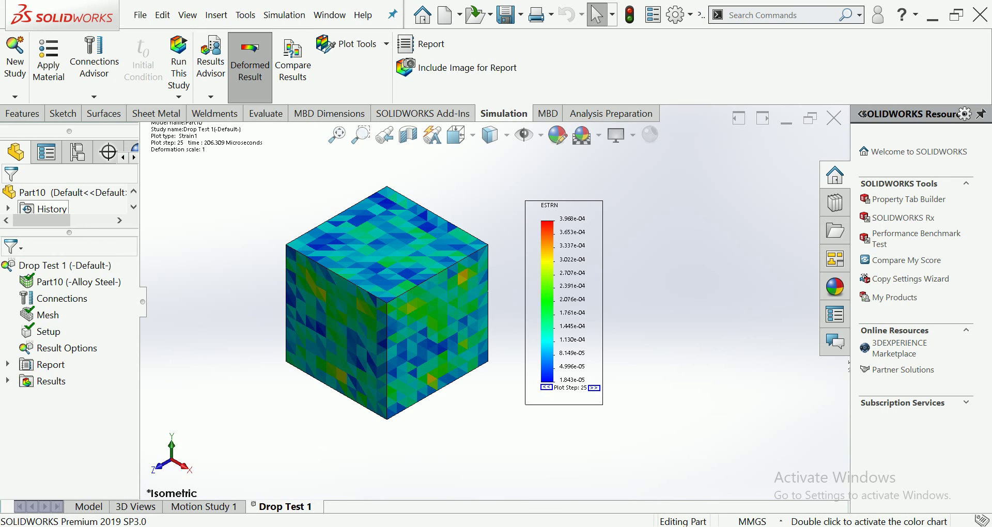
double_click(572, 218)
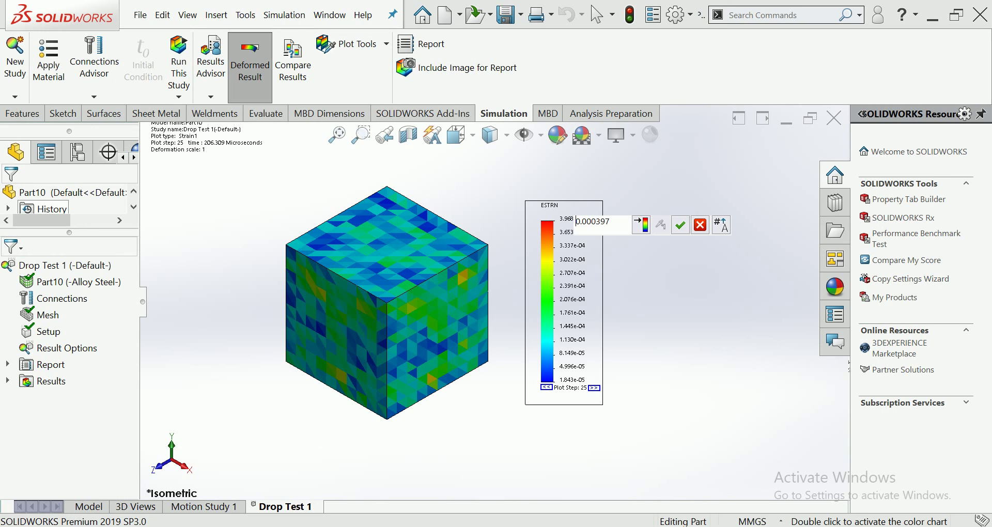
key("Escape")
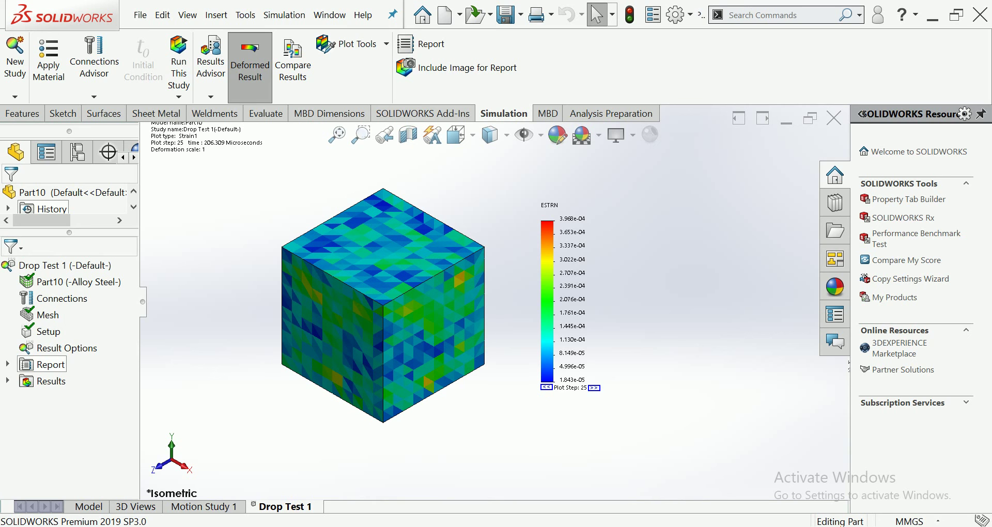
left_click(8, 381)
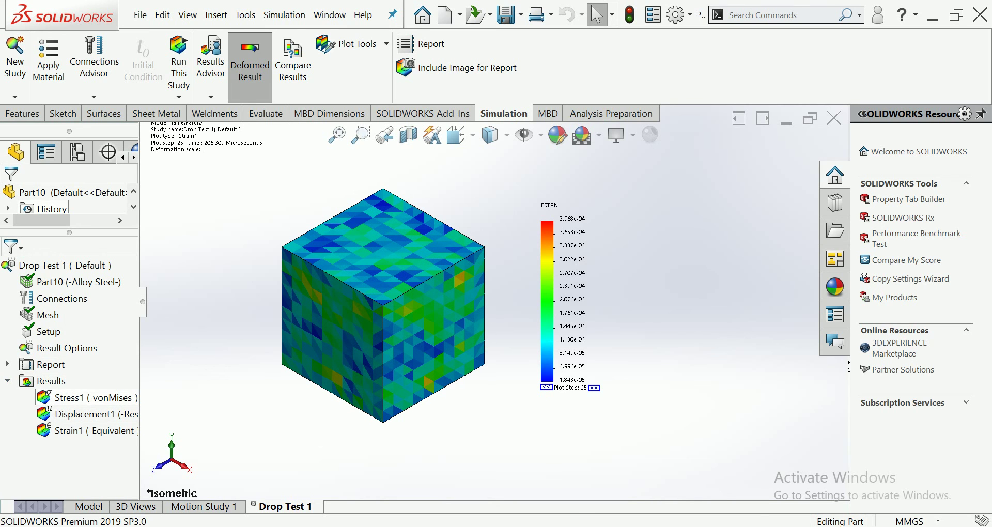
- Replace the strain result with the URES displacement plot on the cube at step 25
left_click(95, 397)
right_click(83, 414)
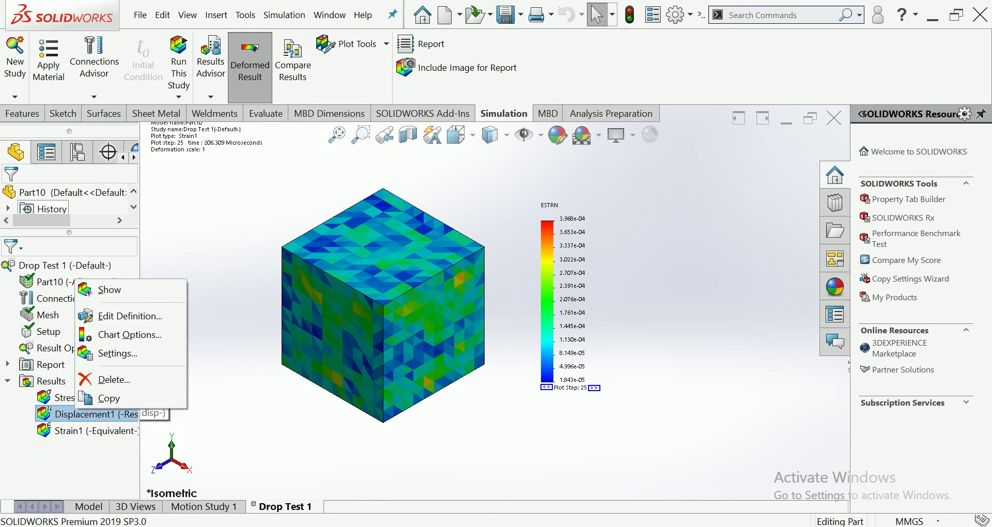
left_click(110, 290)
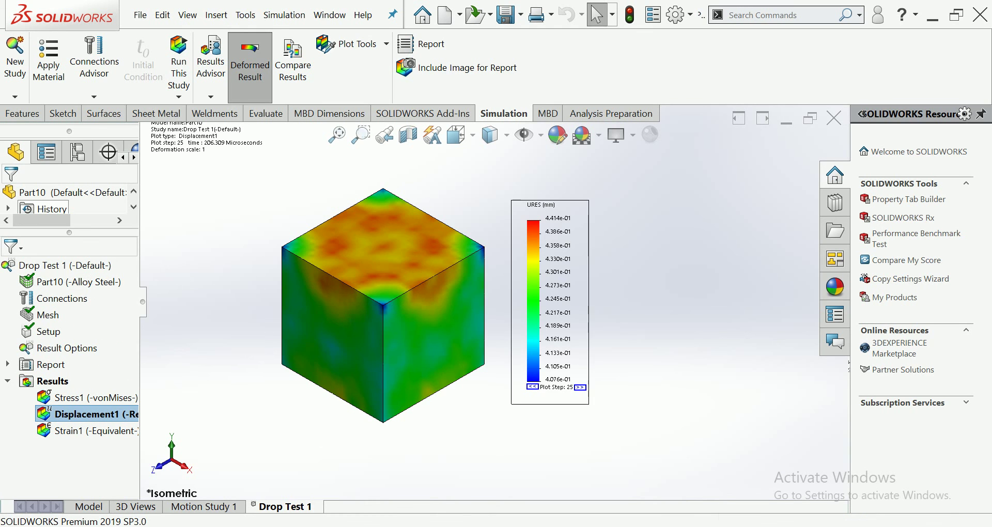
scroll(406, 347, "down", 2)
scroll(321, 303, "up", 2)
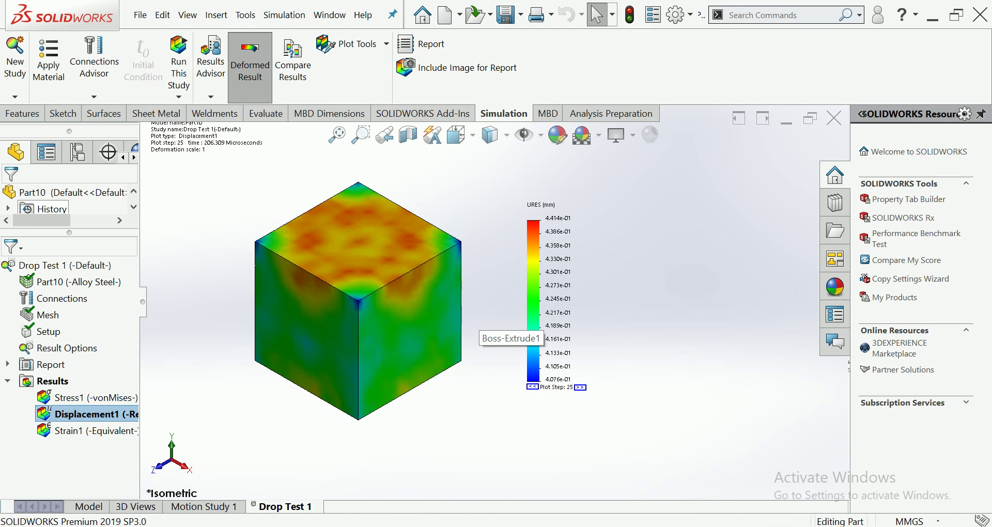